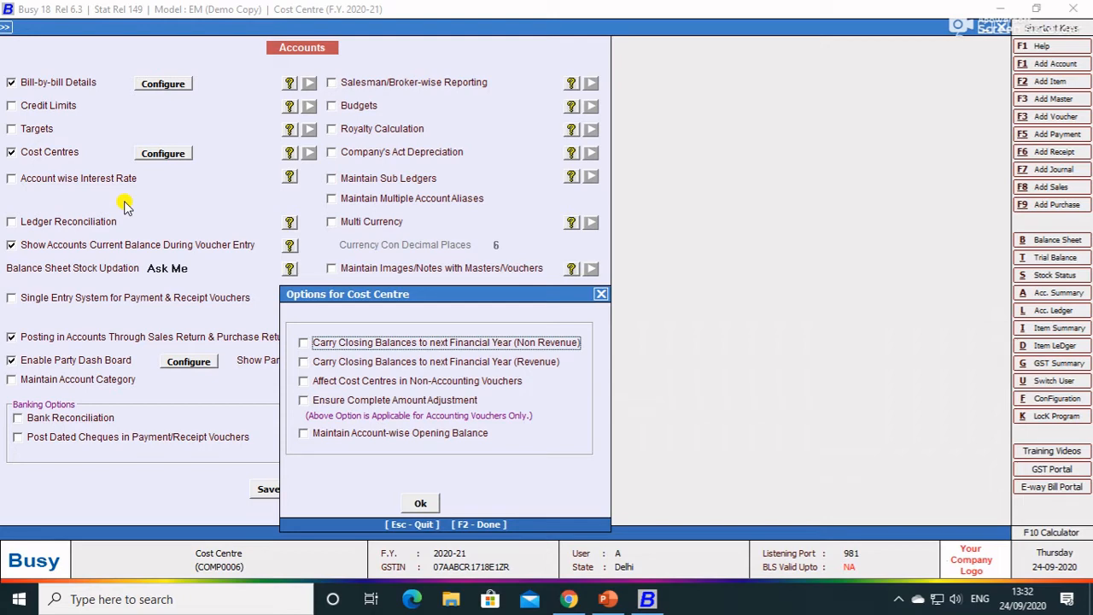
# - Set cost centres to carry closing balances to the next financial year for both revenue and non-revenue, and accept the options
pyautogui.click(306, 363)
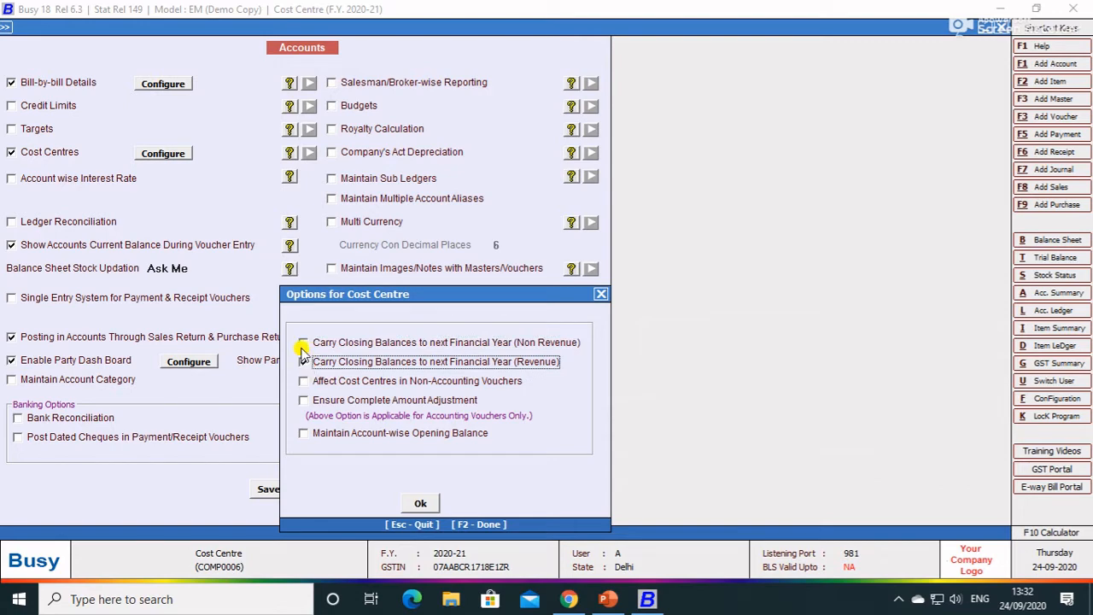
pyautogui.click(303, 344)
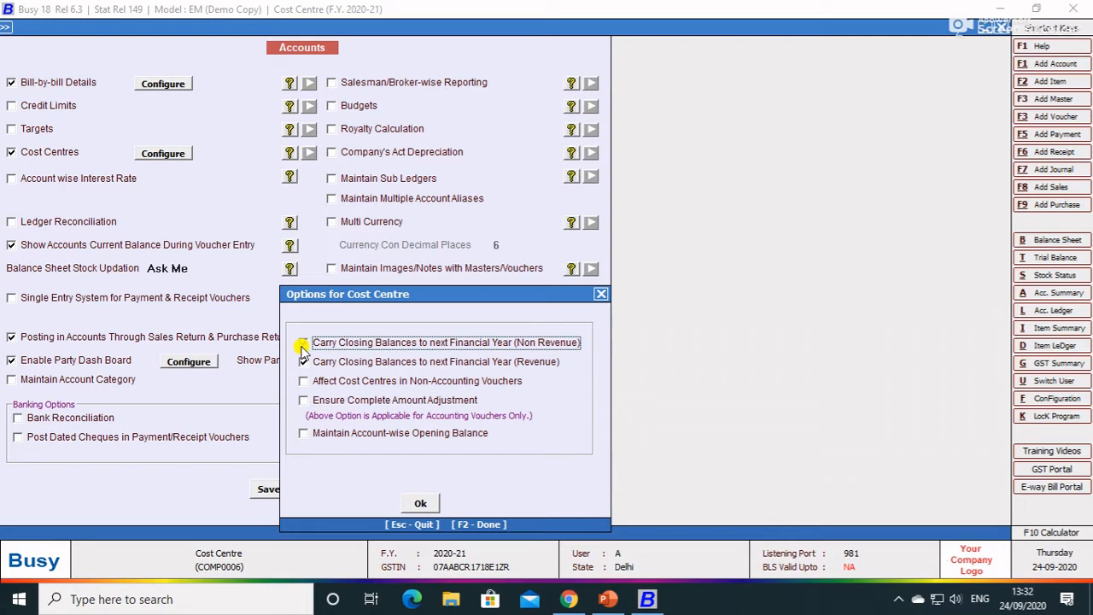
pyautogui.click(304, 345)
pyautogui.click(419, 505)
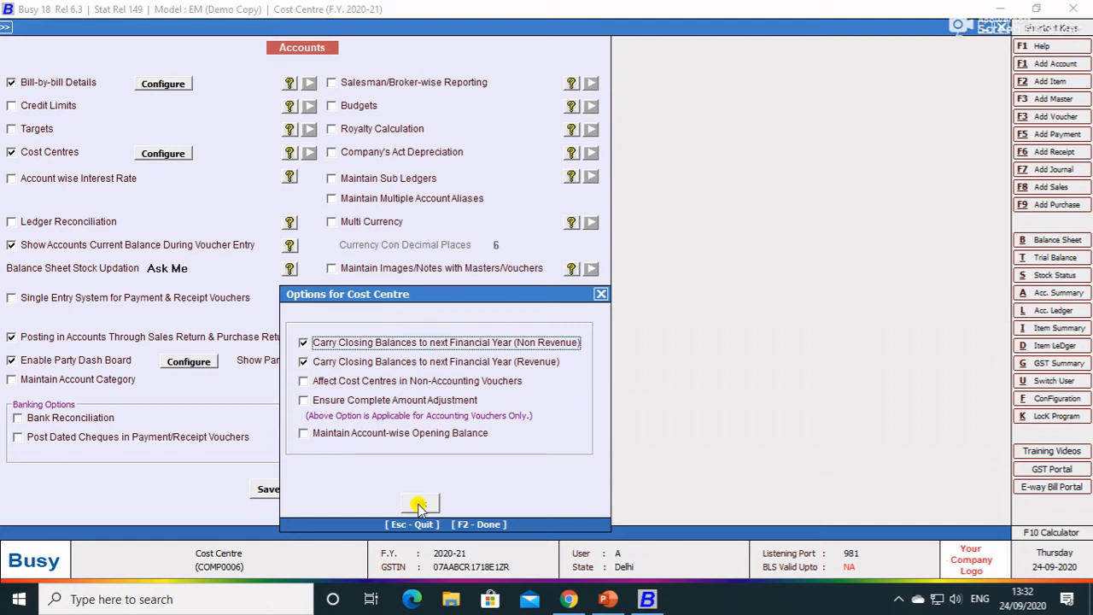
pyautogui.click(418, 504)
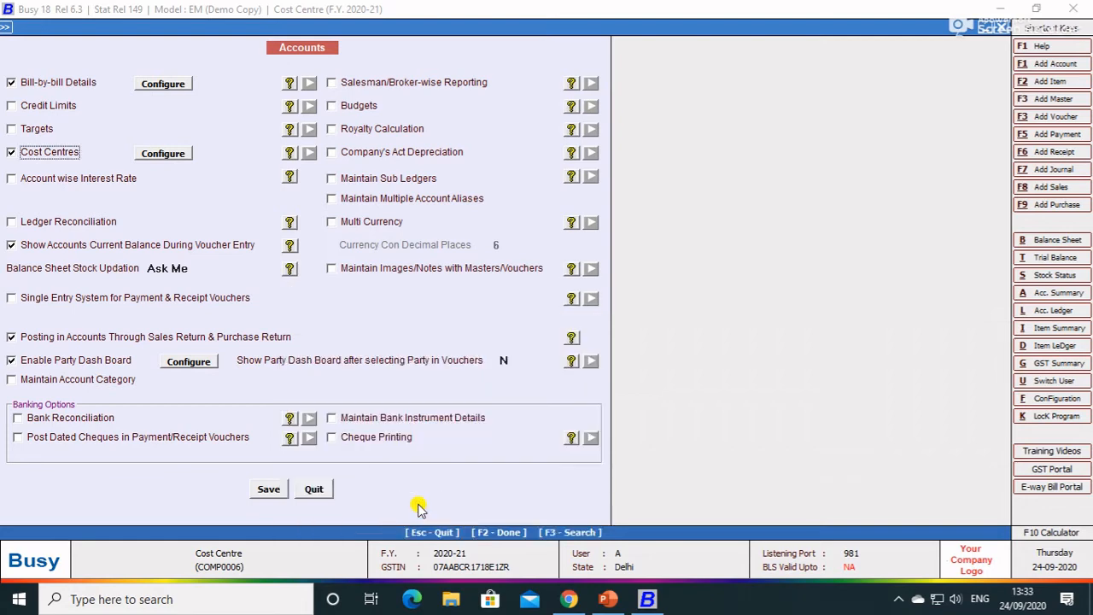
# - Save the Accounts feature settings and leave the configuration
pyautogui.click(282, 491)
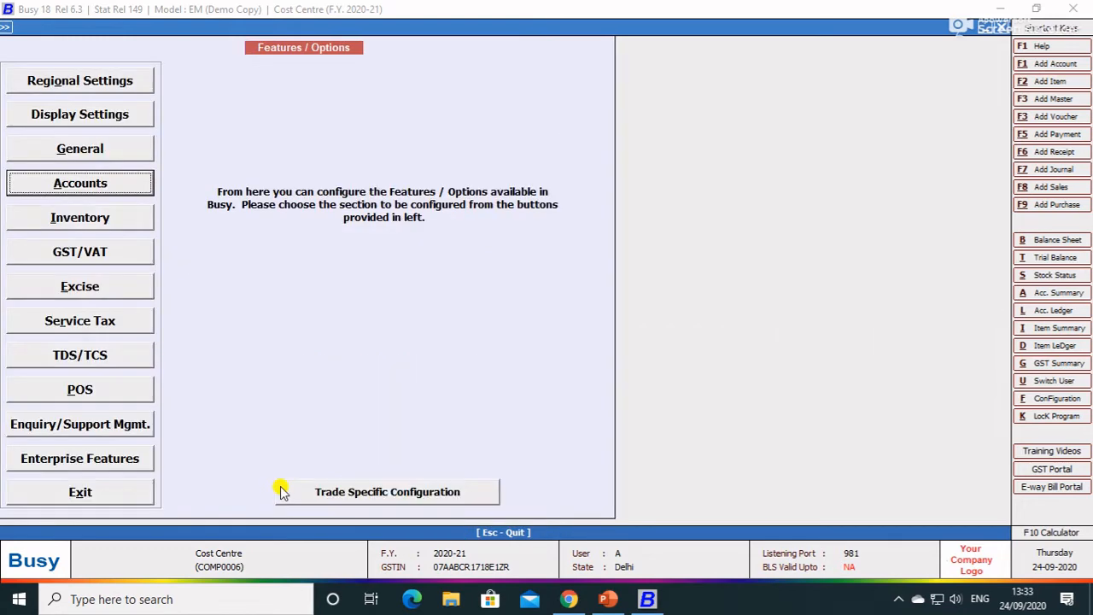
pyautogui.press('Escape')
pyautogui.press('Escape')
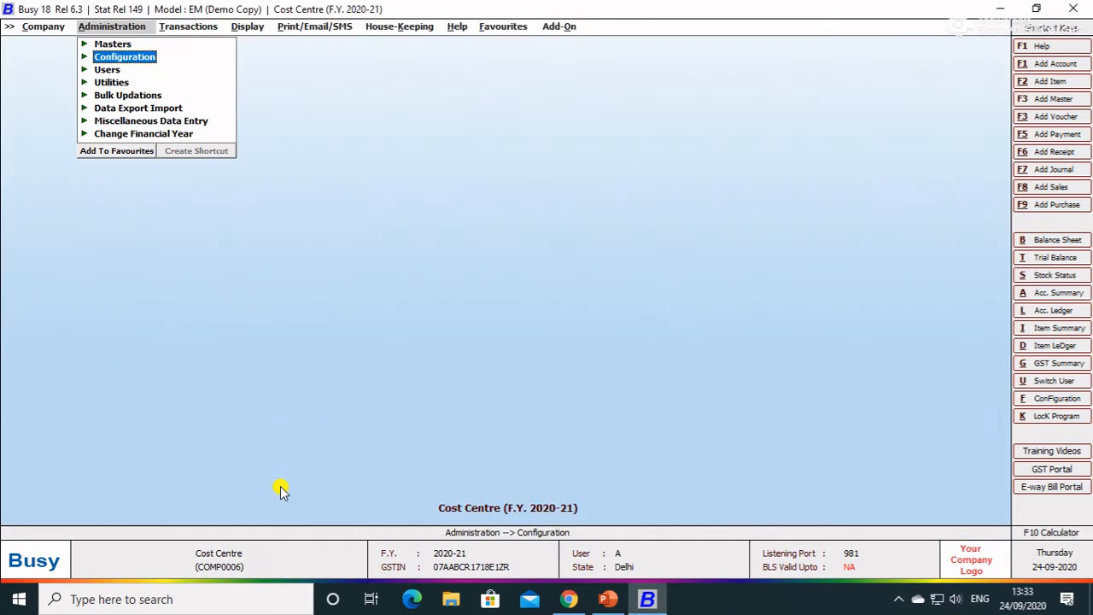
# - Start adding a new payment voucher
pyautogui.press('Right')
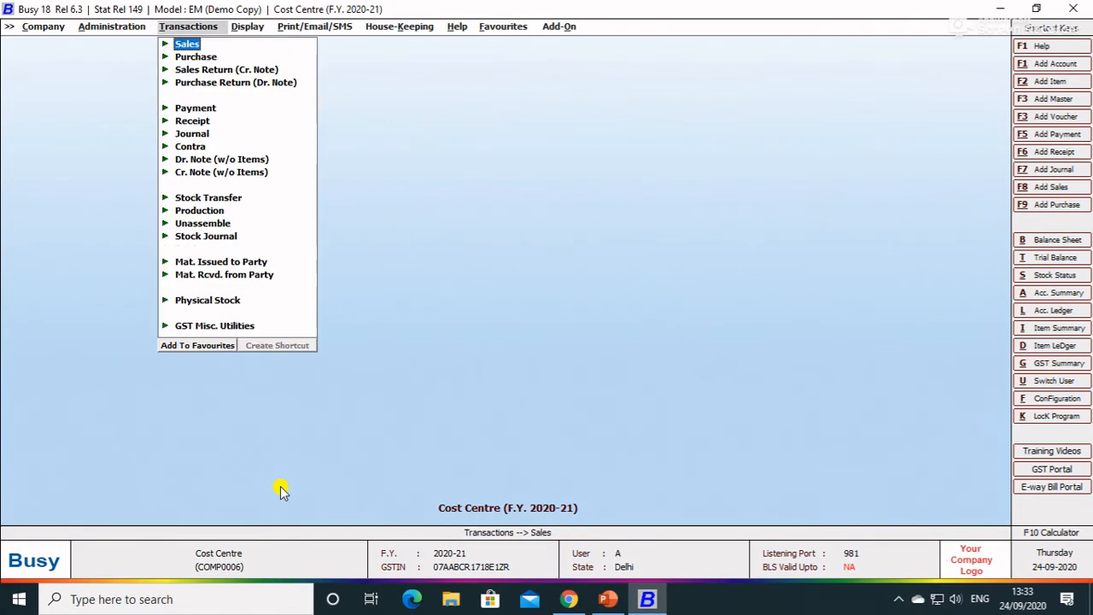
pyautogui.press('Down')
pyautogui.press('Down')
pyautogui.press('Down')
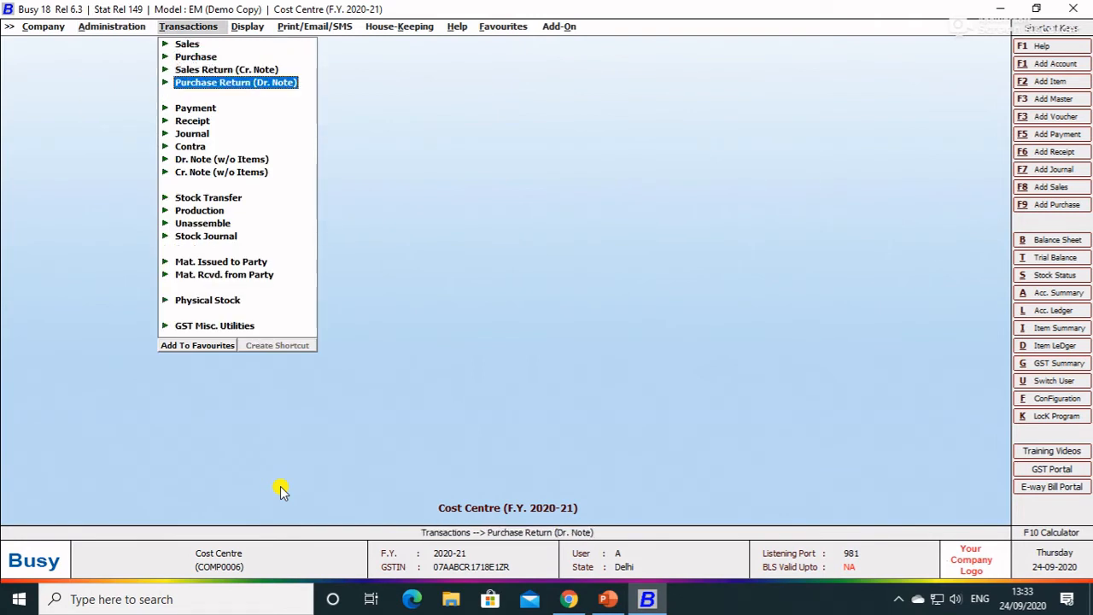
pyautogui.press('Down')
pyautogui.press('Return')
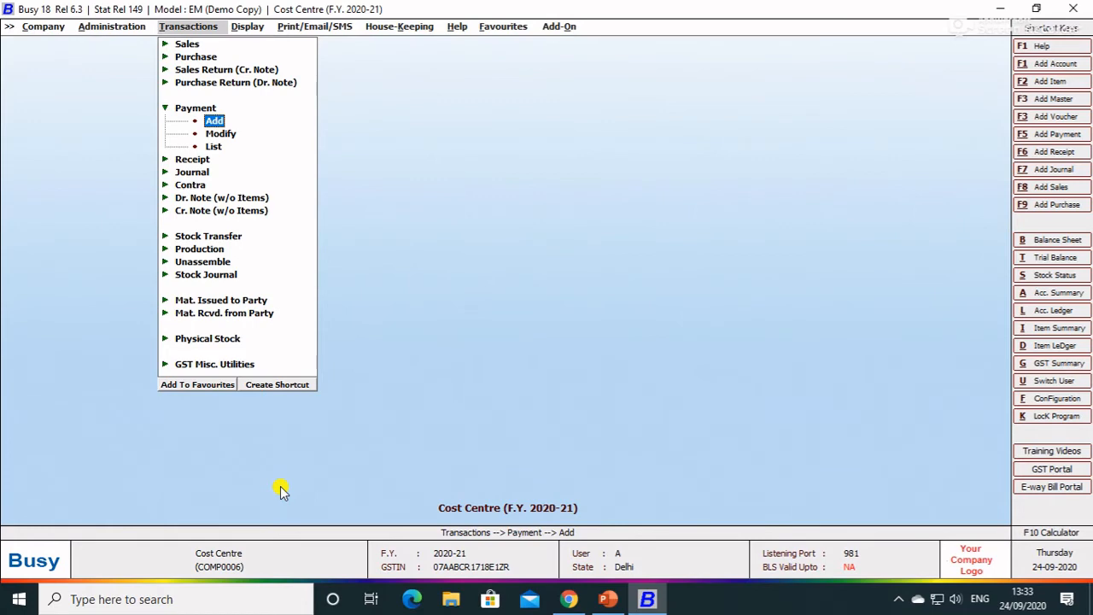
pyautogui.press('Return')
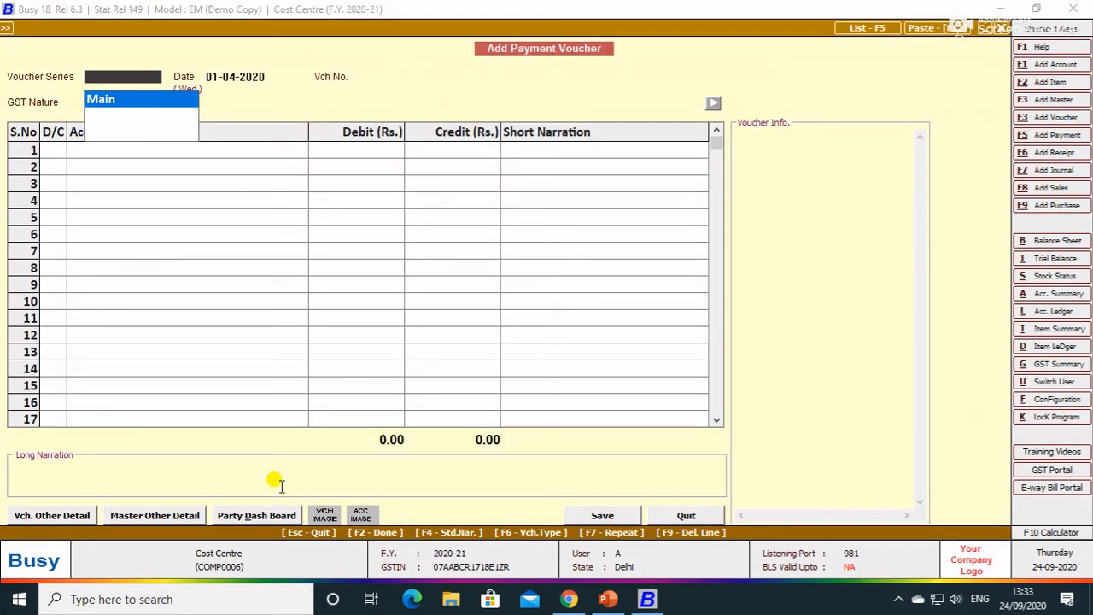
# - Fill the voucher header with series Main, date 01-04-2020 and GST nature Not Applicable, and make the first line a debit
pyautogui.press('Return')
pyautogui.press('Return')
pyautogui.press('Return')
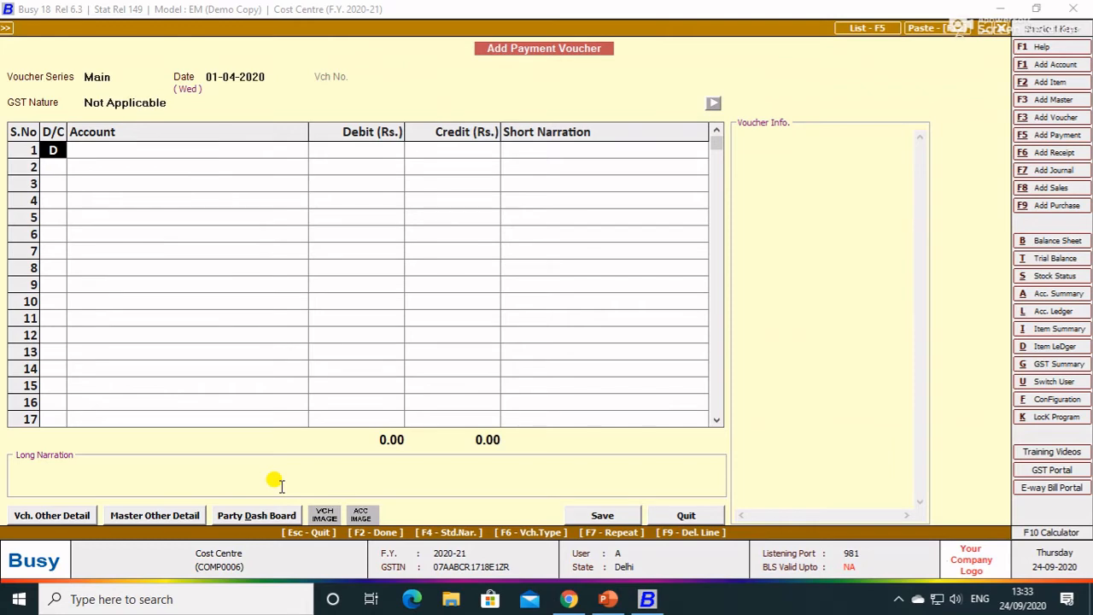
pyautogui.press('Return')
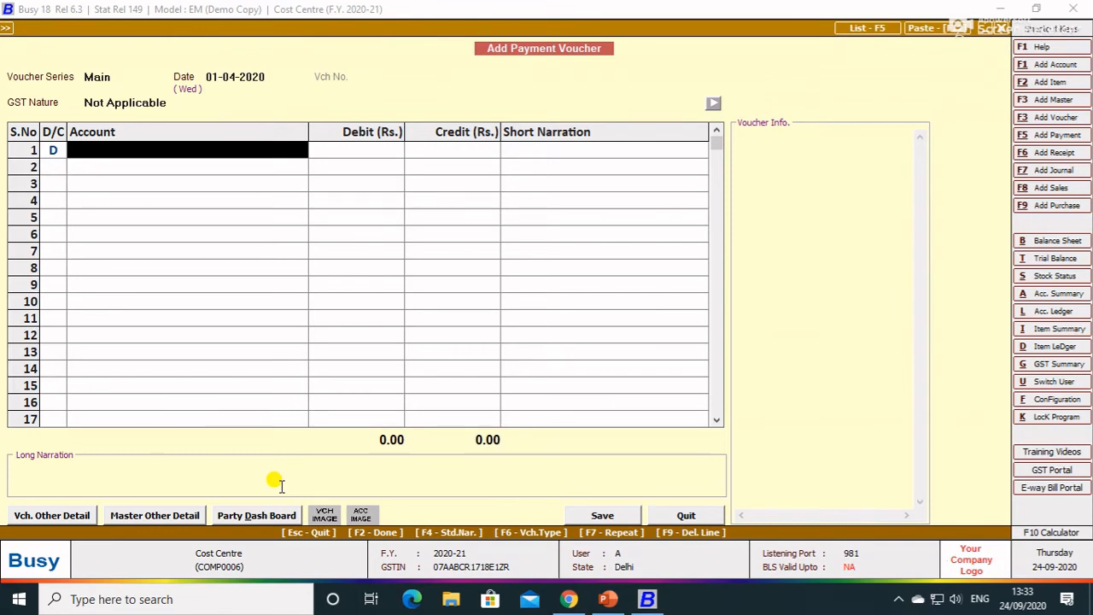
# - Create a new account master named RENT A/C from the debit line's account field, leaving the alias blank
pyautogui.write('r')
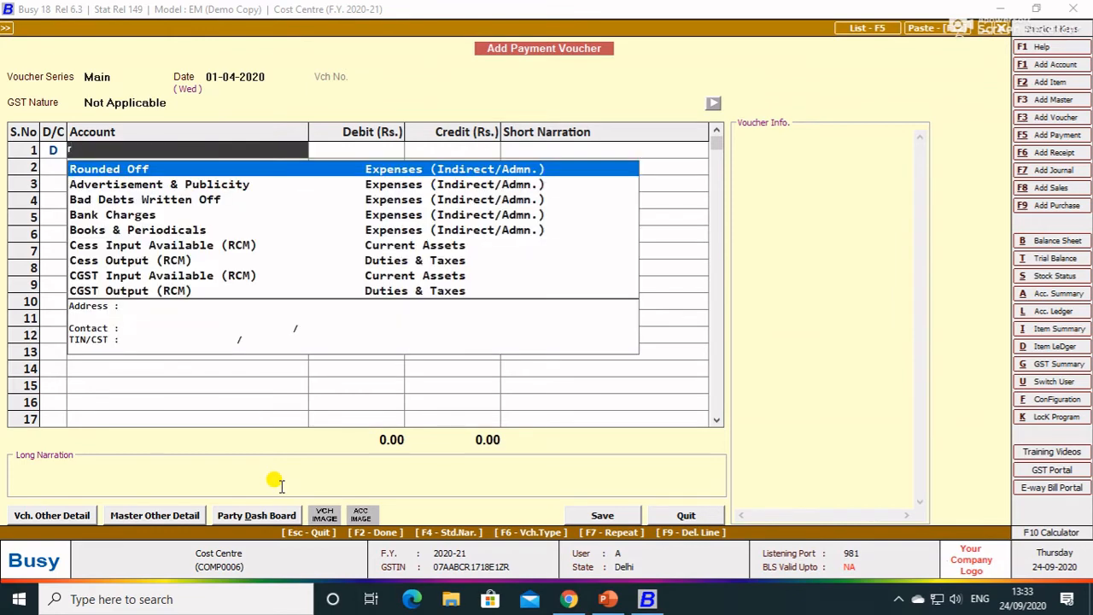
pyautogui.write('E')
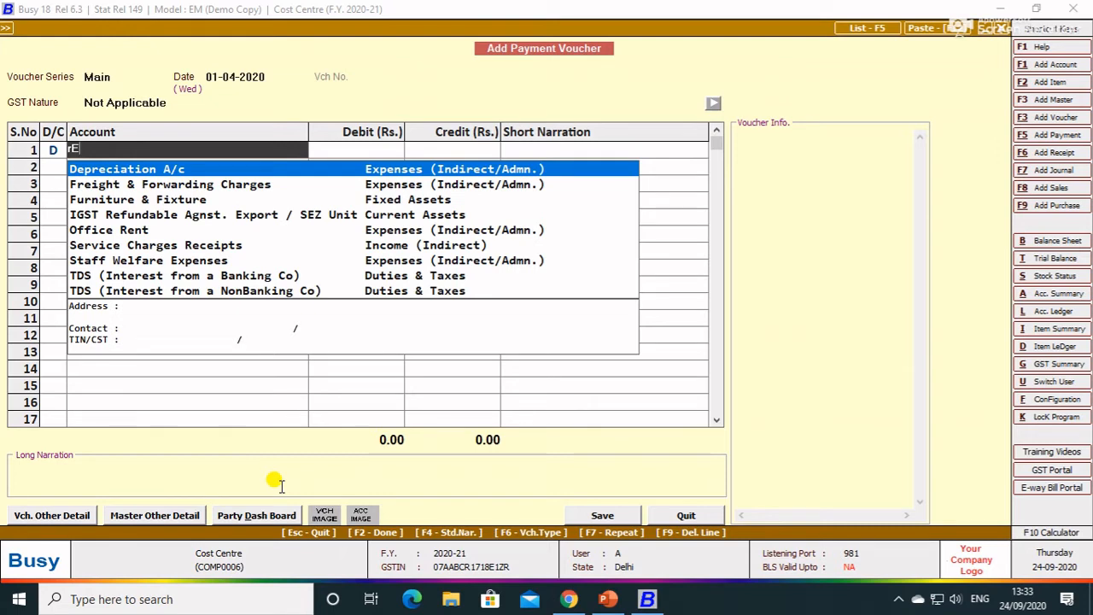
pyautogui.press('F1')
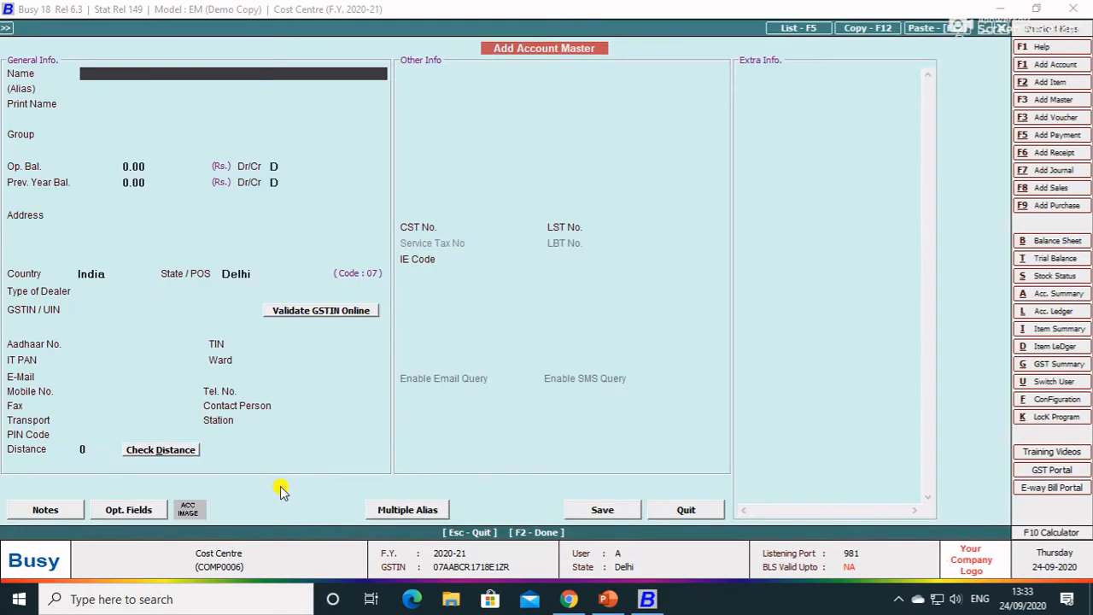
pyautogui.write('RENT A/C')
pyautogui.press('Return')
pyautogui.press('Return')
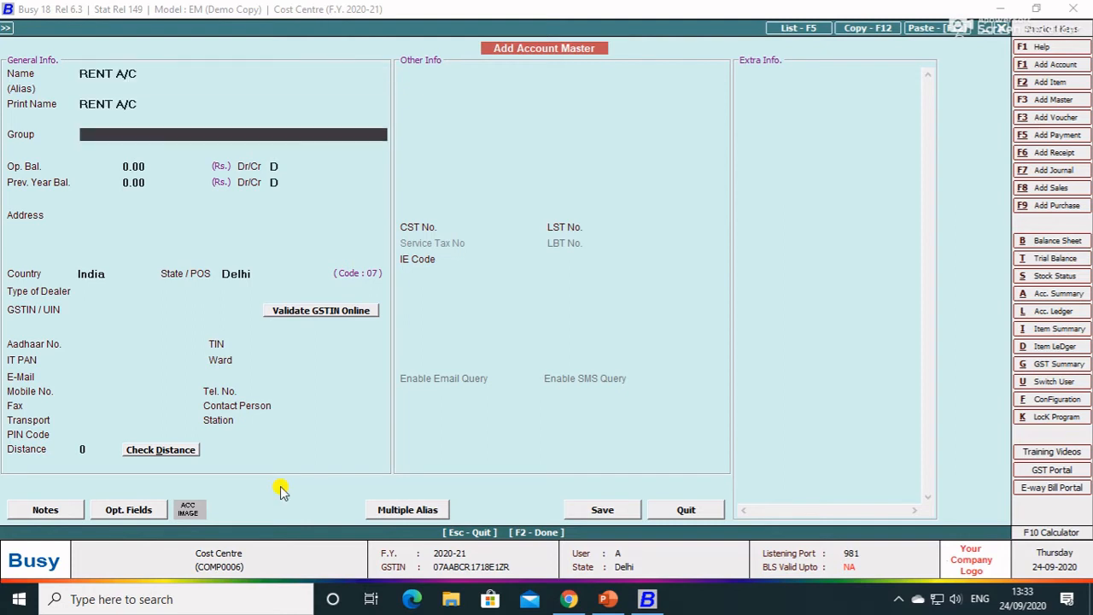
# - Assign RENT A/C to the group Expenses (Indirect/Admn.) and set Allocate Amount to Cost Centres to Y
pyautogui.write('IN')
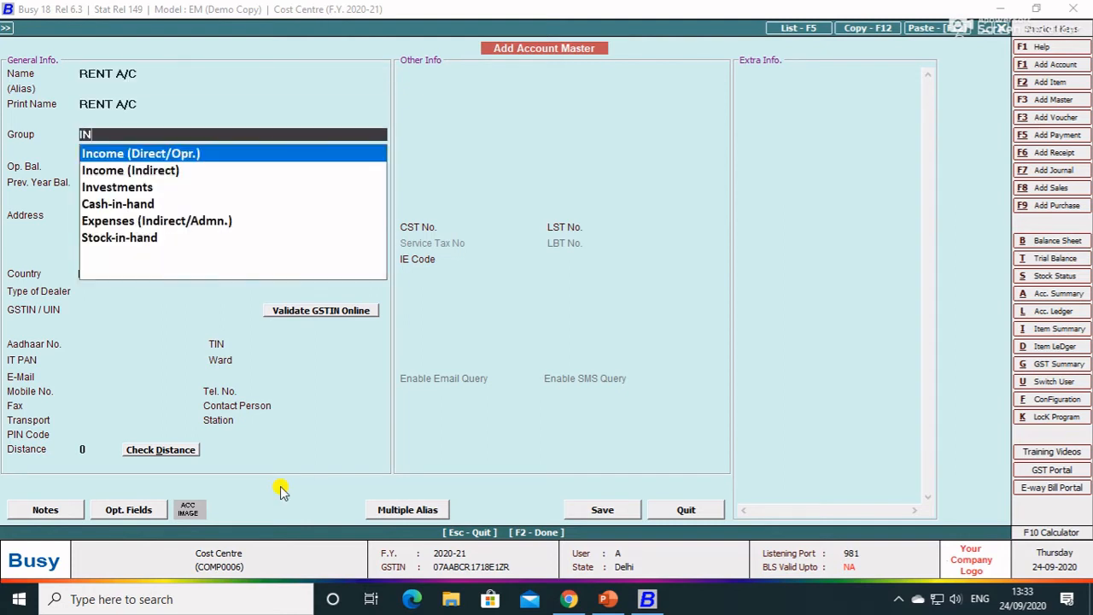
pyautogui.press('Down')
pyautogui.press('Down')
pyautogui.press('Down')
pyautogui.press('Down')
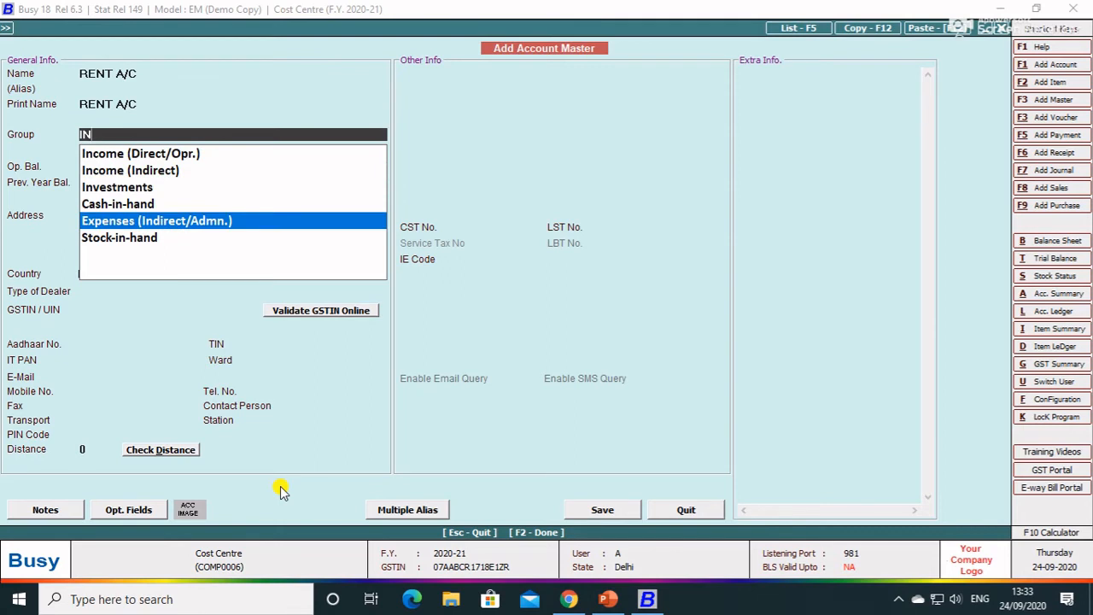
pyautogui.press('Return')
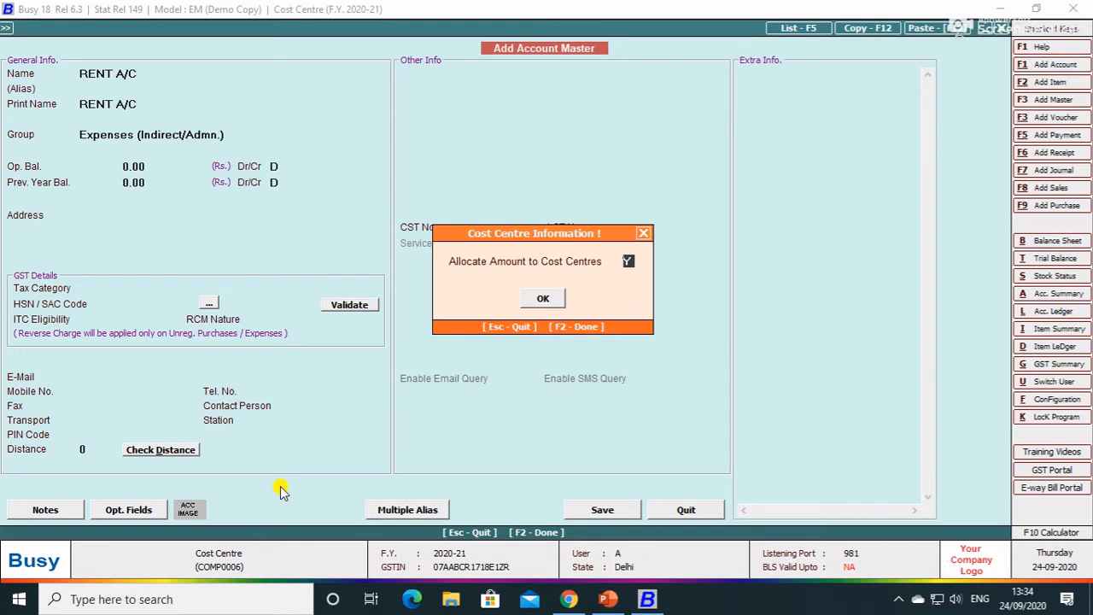
pyautogui.press('Return')
pyautogui.press('Return')
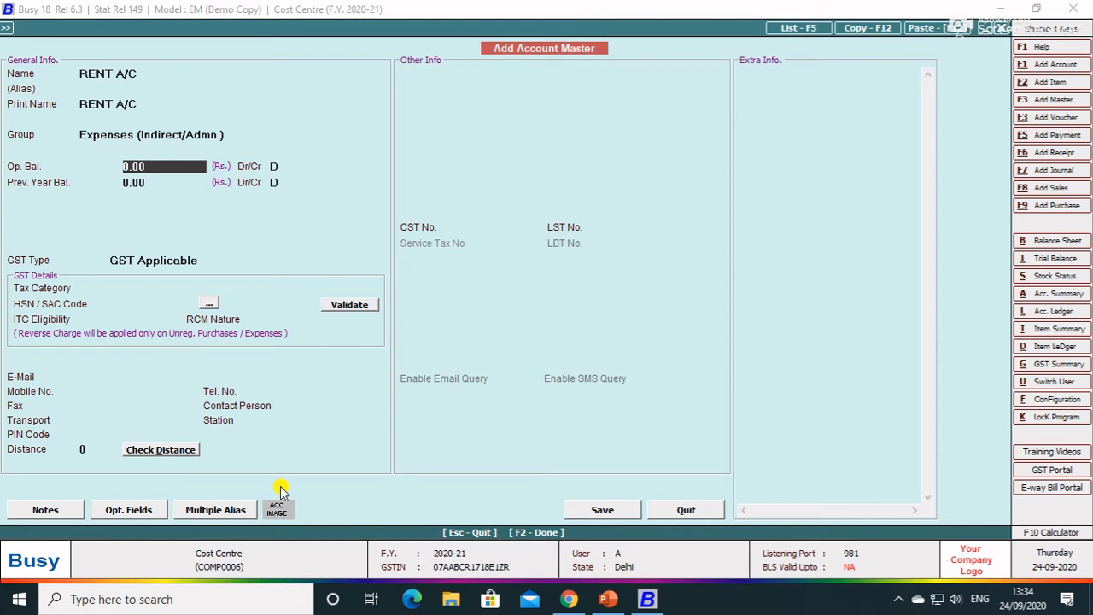
# - Set the account's GST type to GST Not Applicable and save the account master
pyautogui.press('Return')
pyautogui.press('Return')
pyautogui.press('Return')
pyautogui.press('Return')
pyautogui.press('Down')
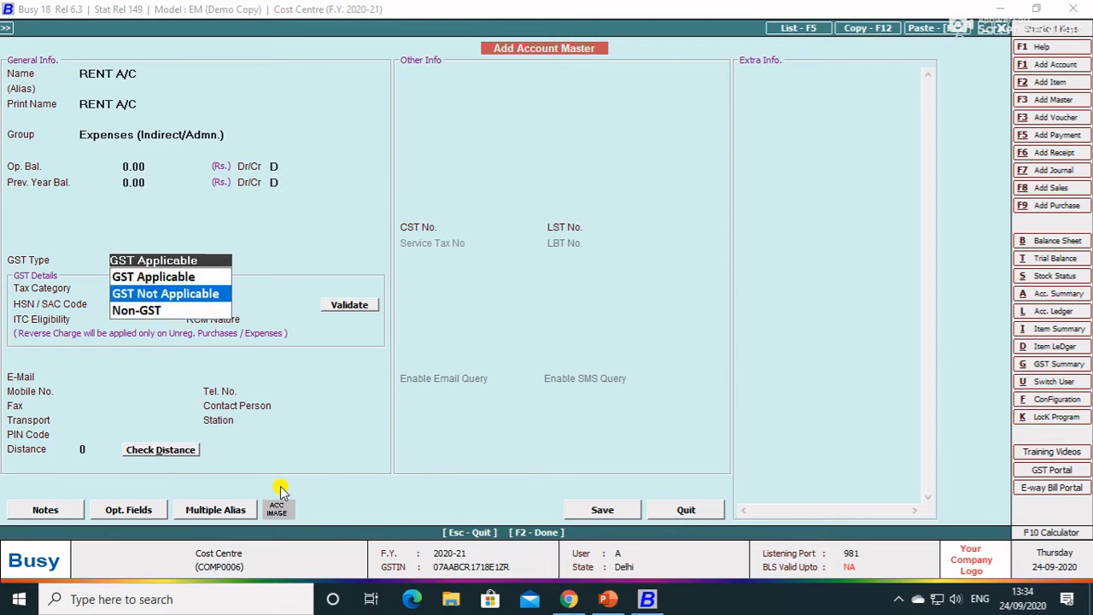
pyautogui.press('Return')
pyautogui.press('F2')
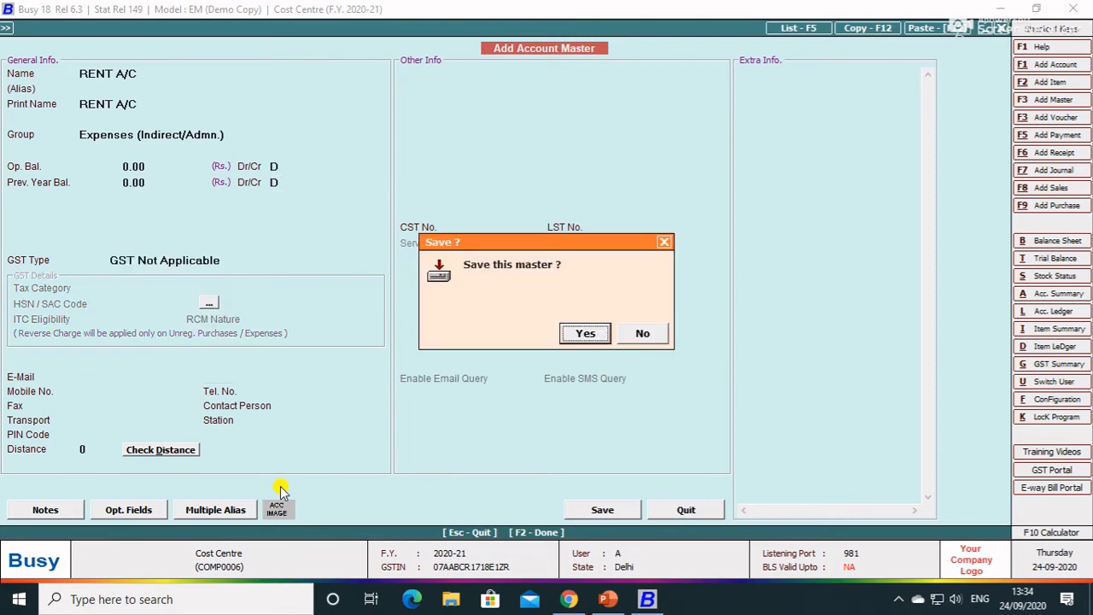
pyautogui.press('Return')
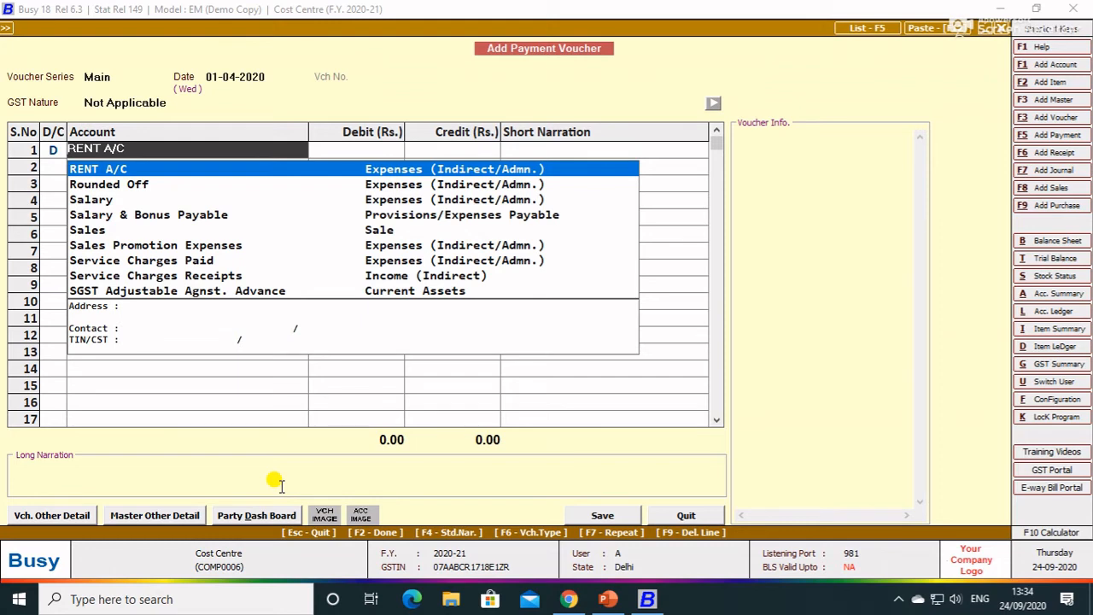
# - Debit RENT A/C with 11,000 on the first voucher line, leaving its short narration blank
pyautogui.press('Return')
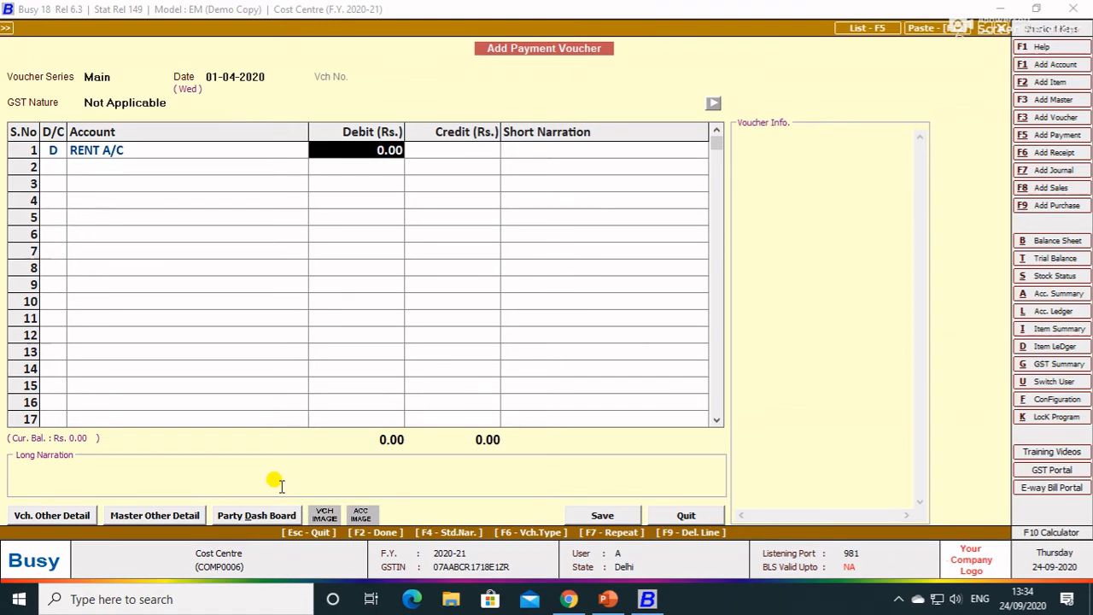
pyautogui.write('11000')
pyautogui.press('Return')
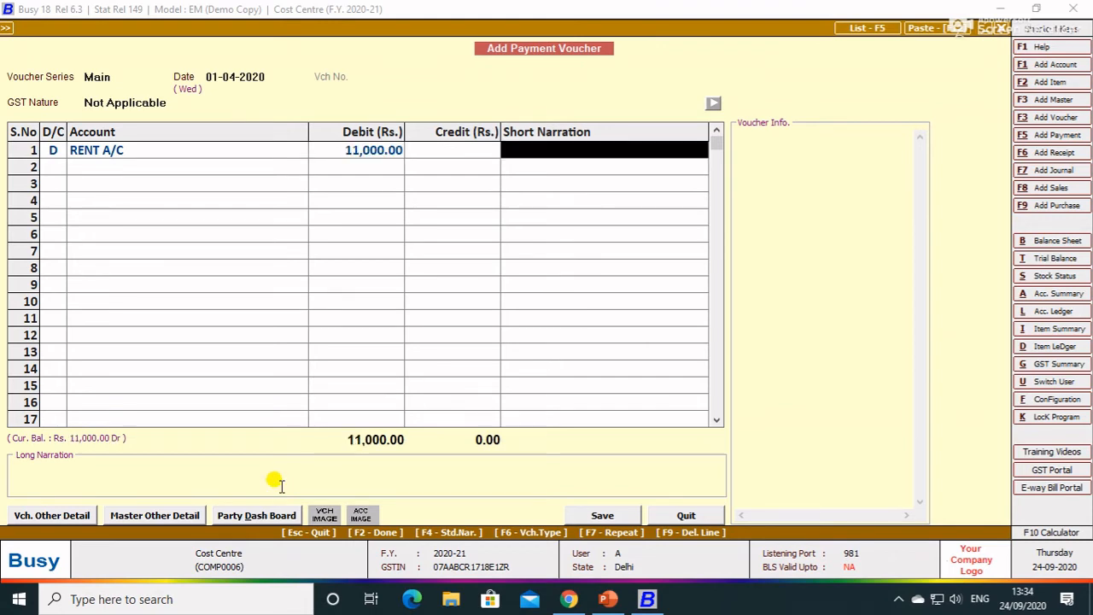
pyautogui.press('Return')
# - Credit Cash with 11,000 on the second line, skip the long narration and allow the negative cash balance to reach cost centre allocation
pyautogui.press('Return')
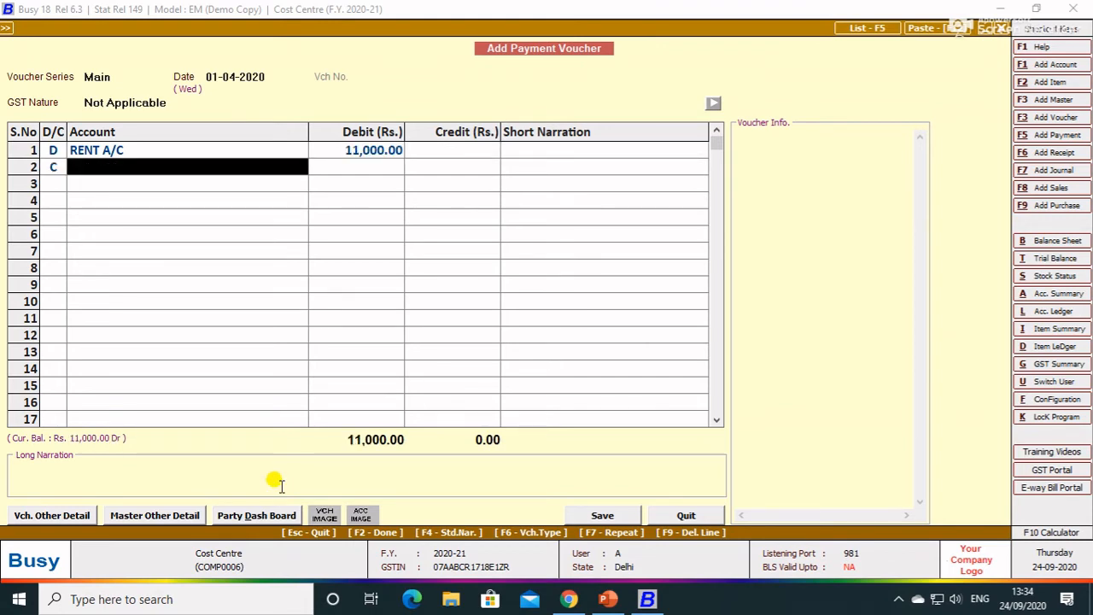
pyautogui.write('c')
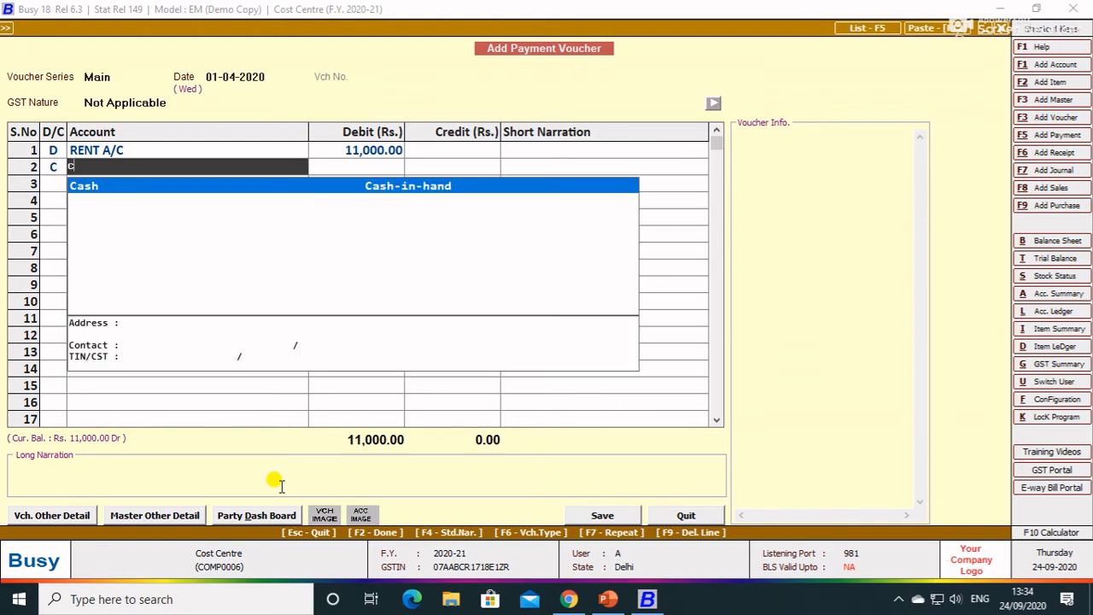
pyautogui.press('Return')
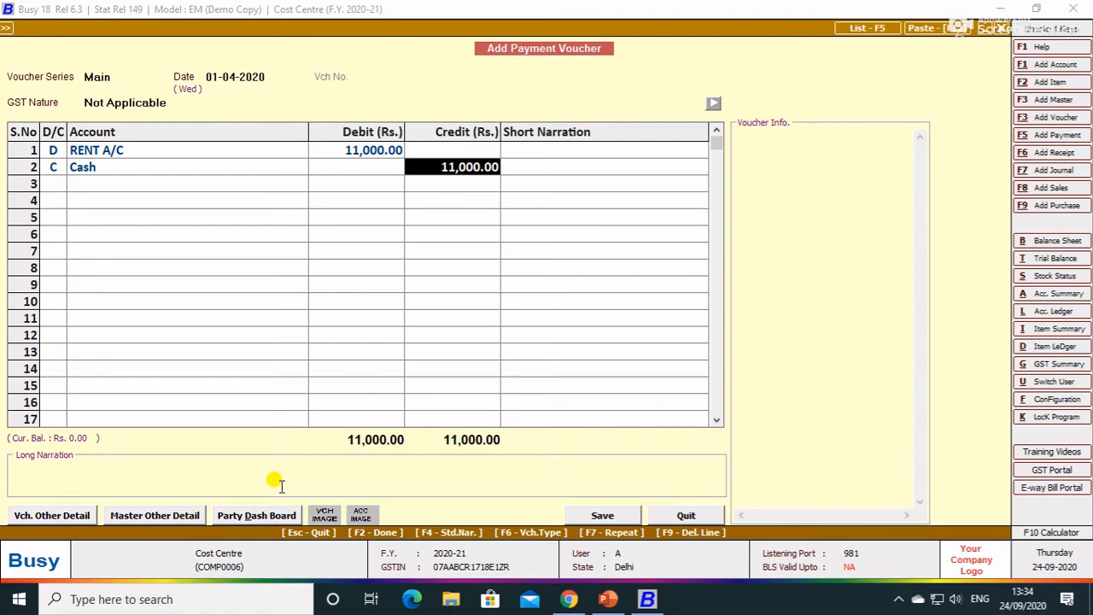
pyautogui.click(275, 482)
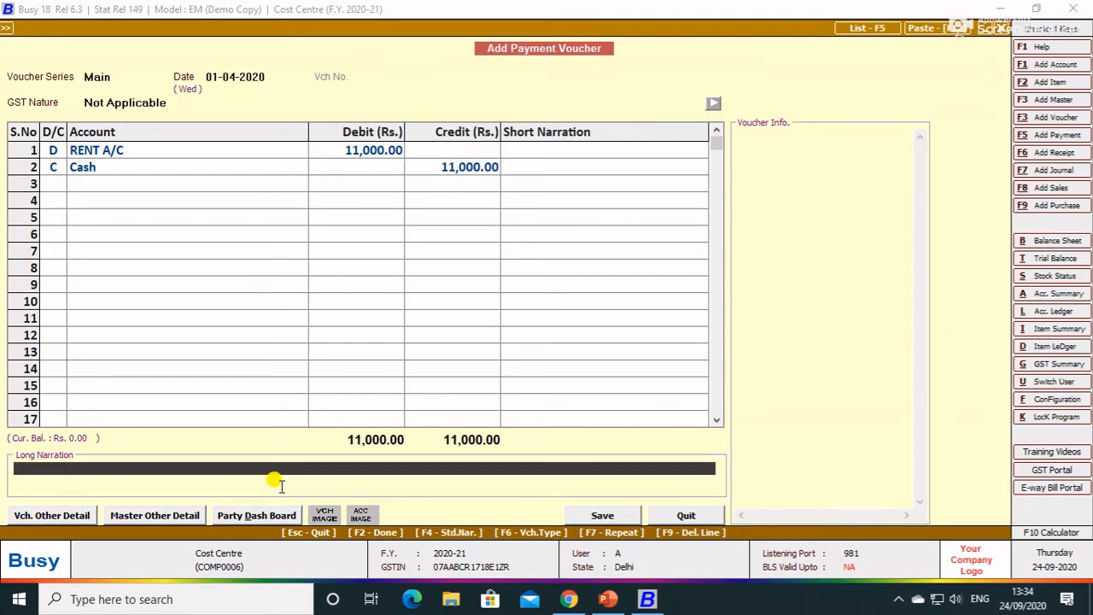
pyautogui.press('Return')
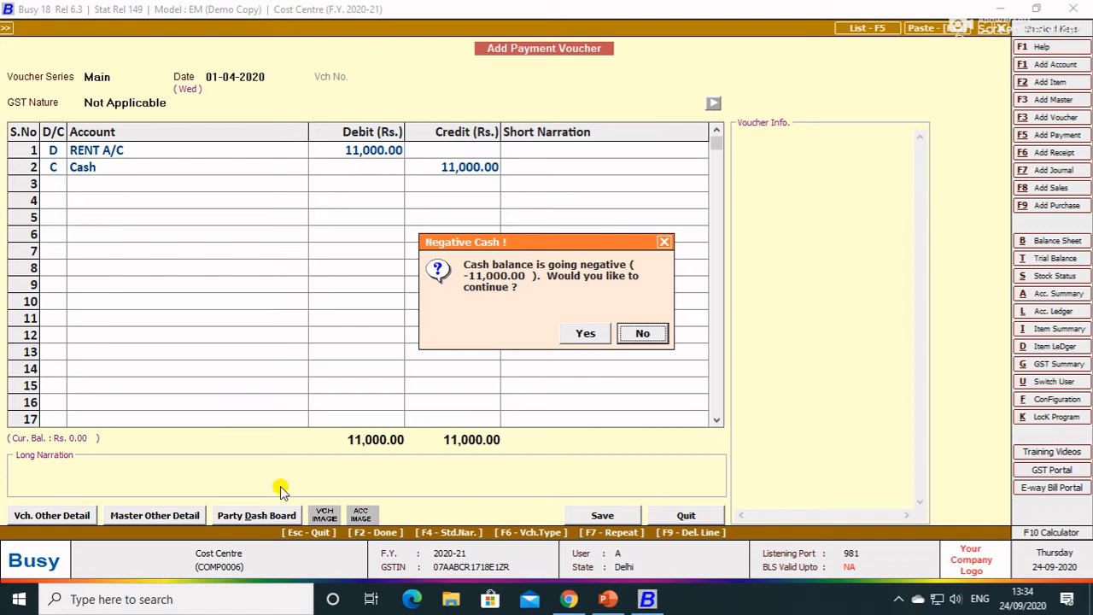
pyautogui.press('Left')
pyautogui.press('Return')
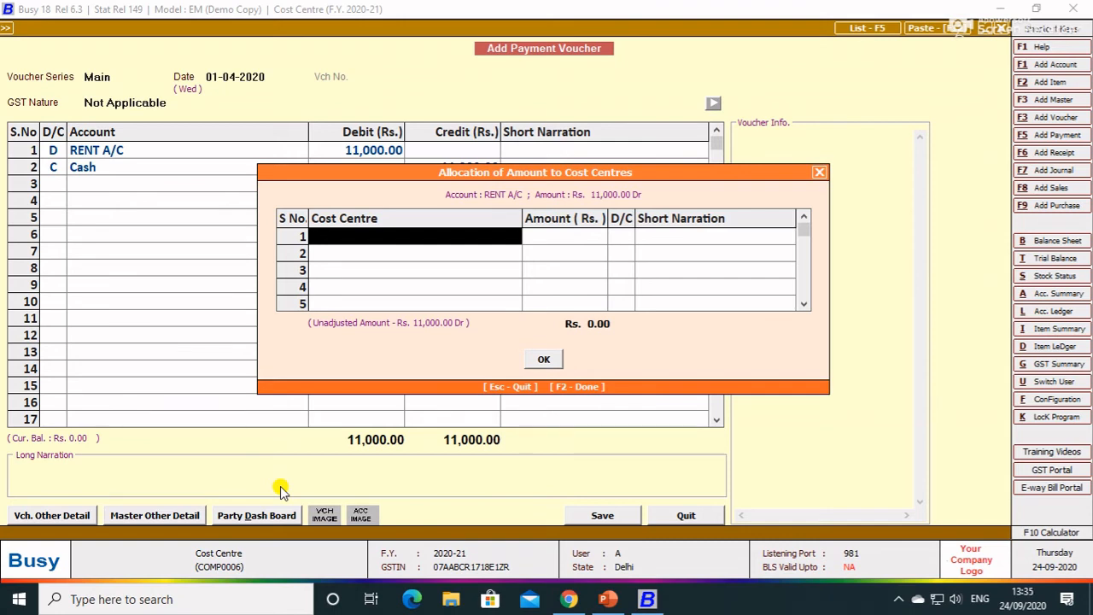
# - Create and save a cost centre named 1ST FLOOR under the parent group General with a 0.00 opening balance
pyautogui.press('F3')
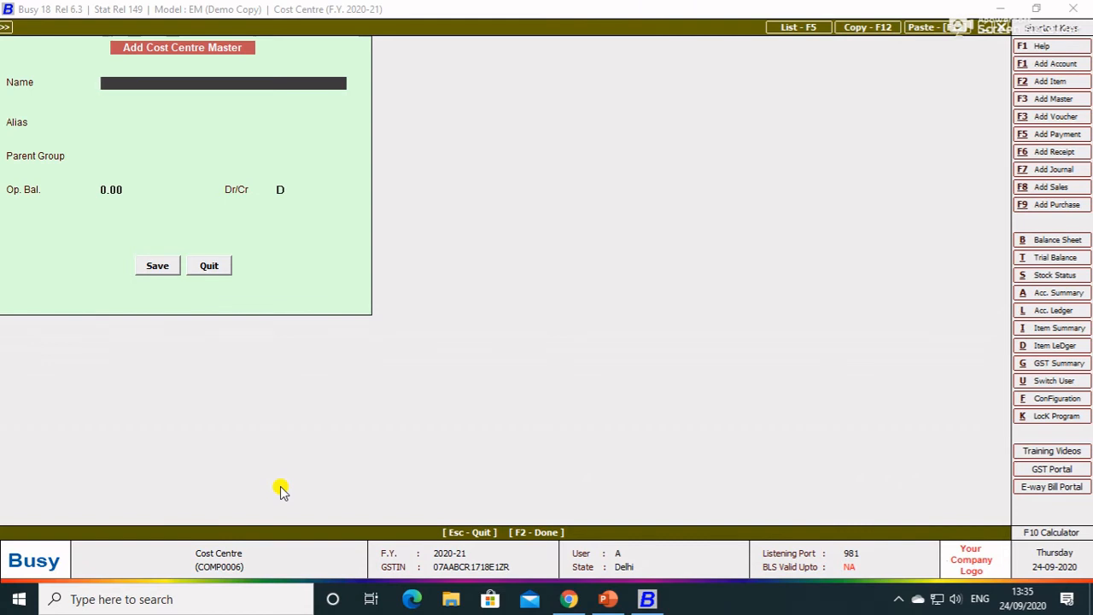
pyautogui.write('1ST FLOOR')
pyautogui.press('Return')
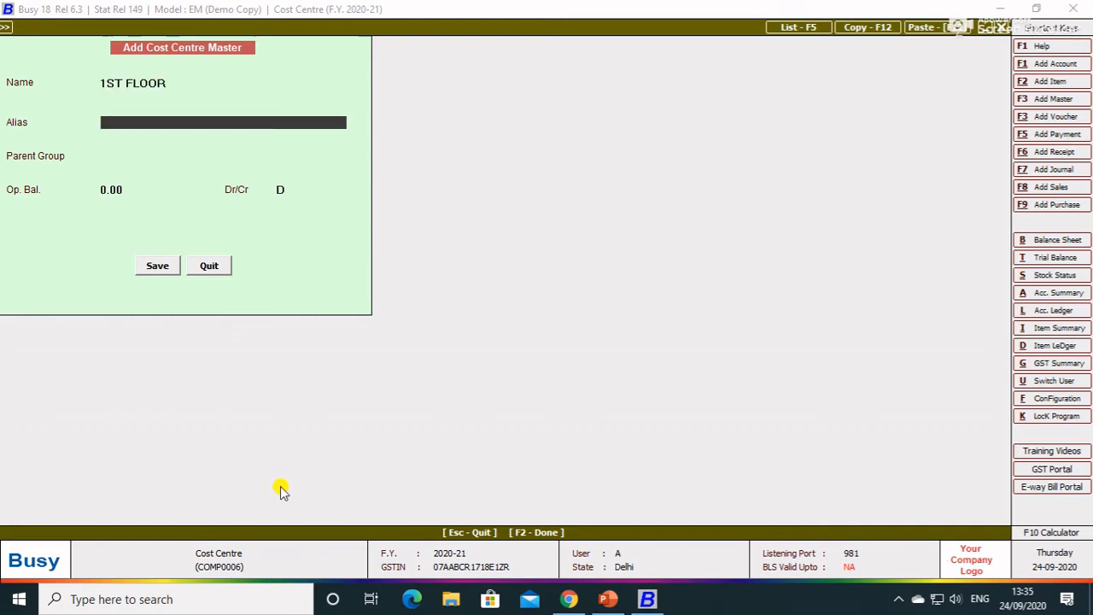
pyautogui.press('Return')
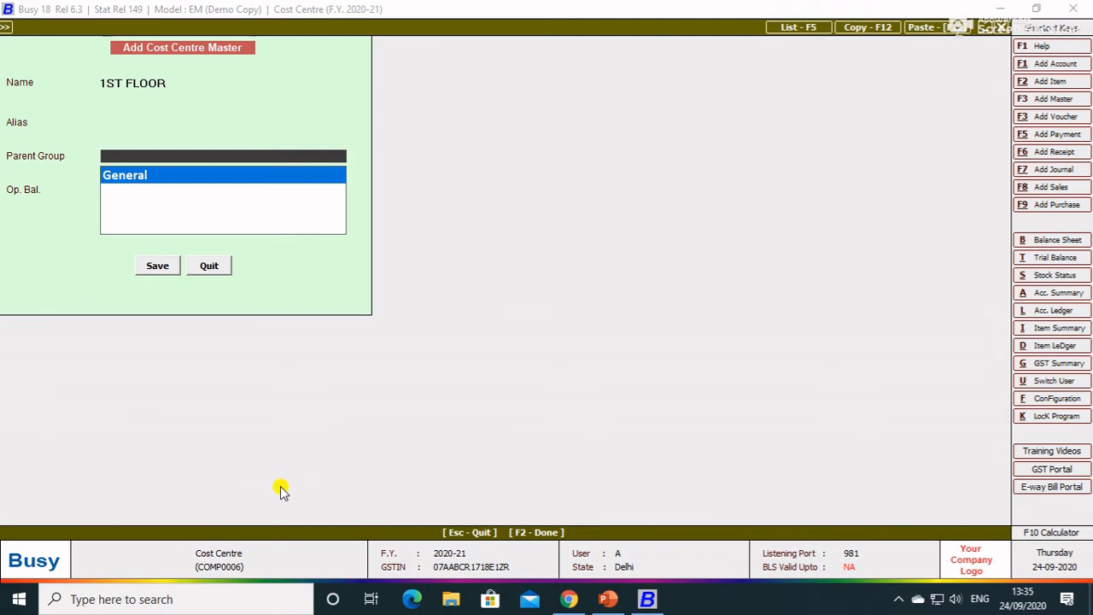
pyautogui.press('Return')
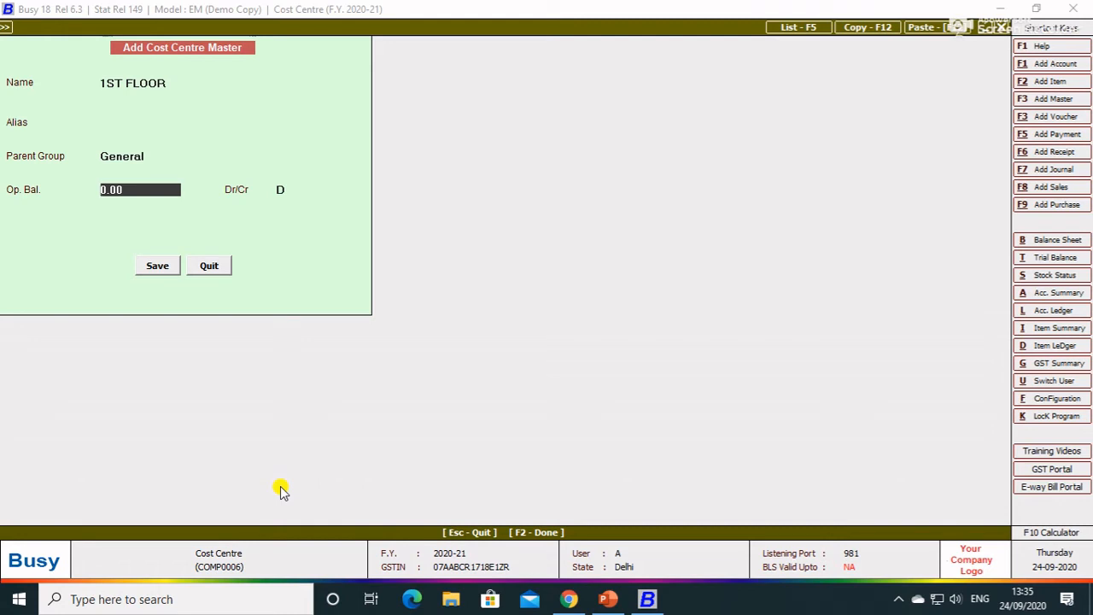
pyautogui.press('Return')
pyautogui.press('Return')
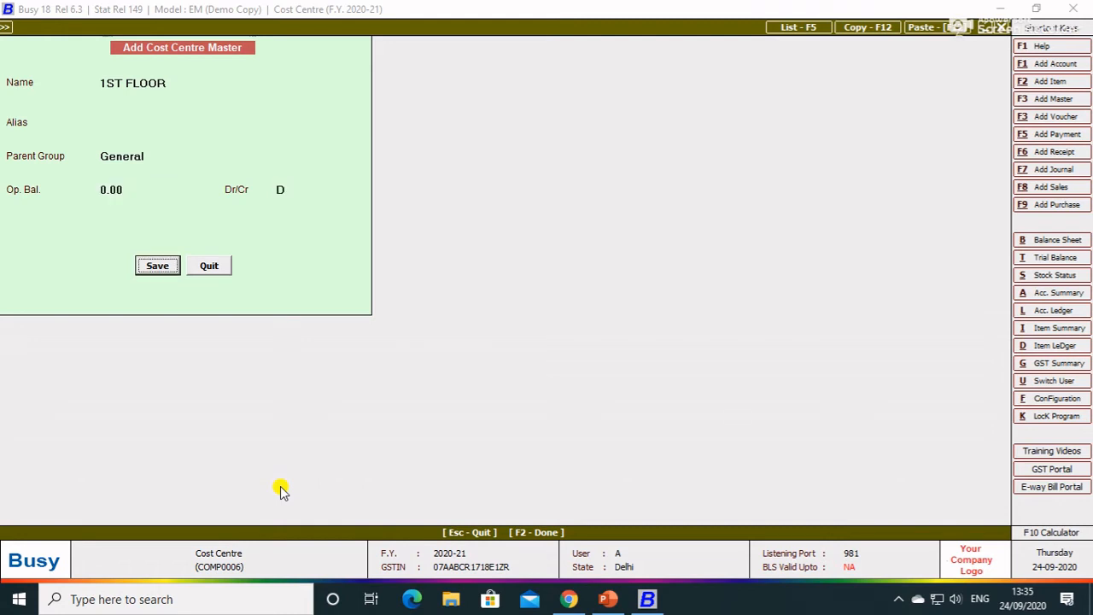
pyautogui.press('Return')
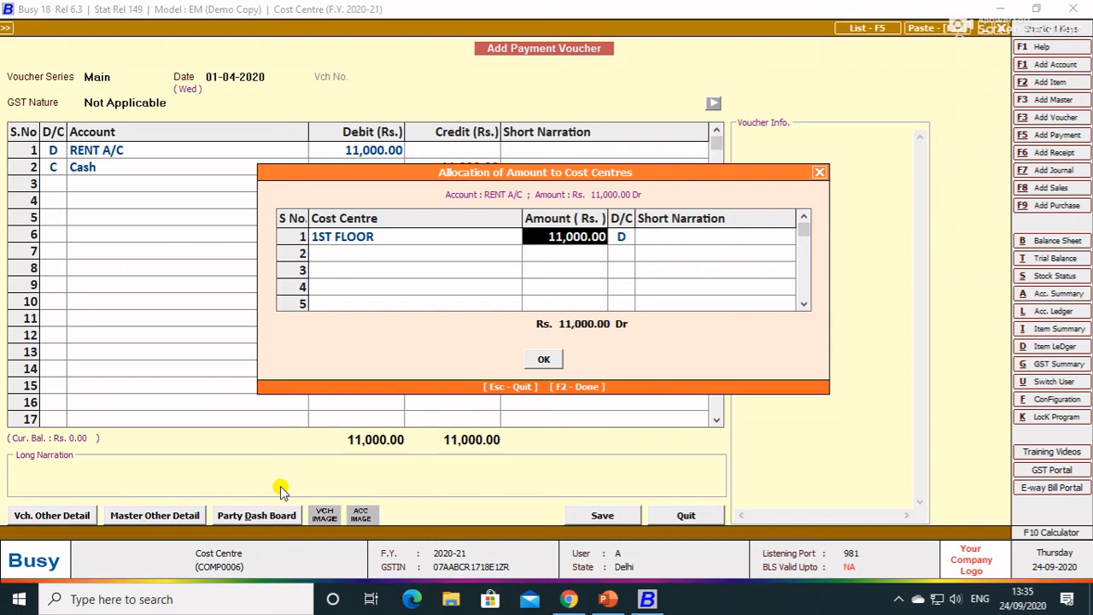
# - Allocate 6,000 of the rent to 1ST FLOOR as a debit, leaving its short narration blank
pyautogui.write('6000')
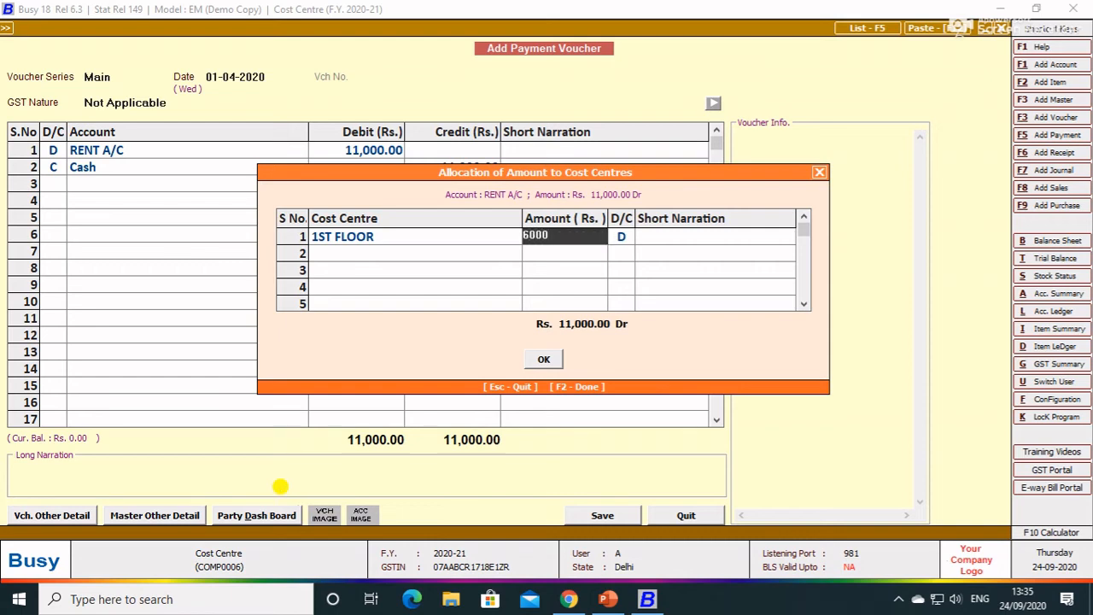
pyautogui.press('Return')
pyautogui.press('Return')
pyautogui.press('Return')
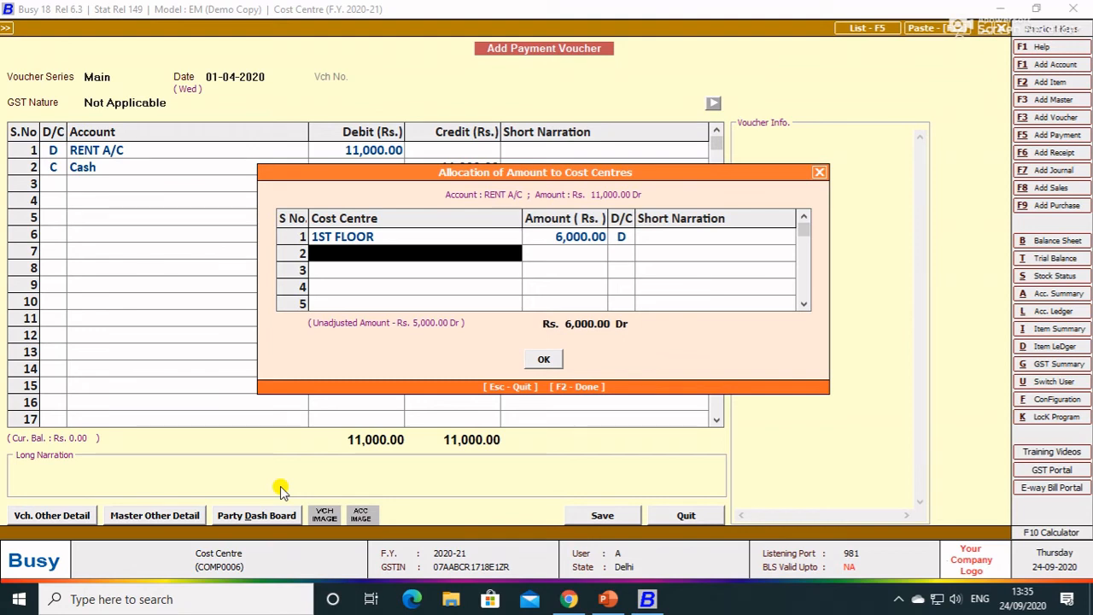
# - Create and save a second cost centre named 2ND FLOOR under the parent group General with a 0.00 opening balance
pyautogui.press('F3')
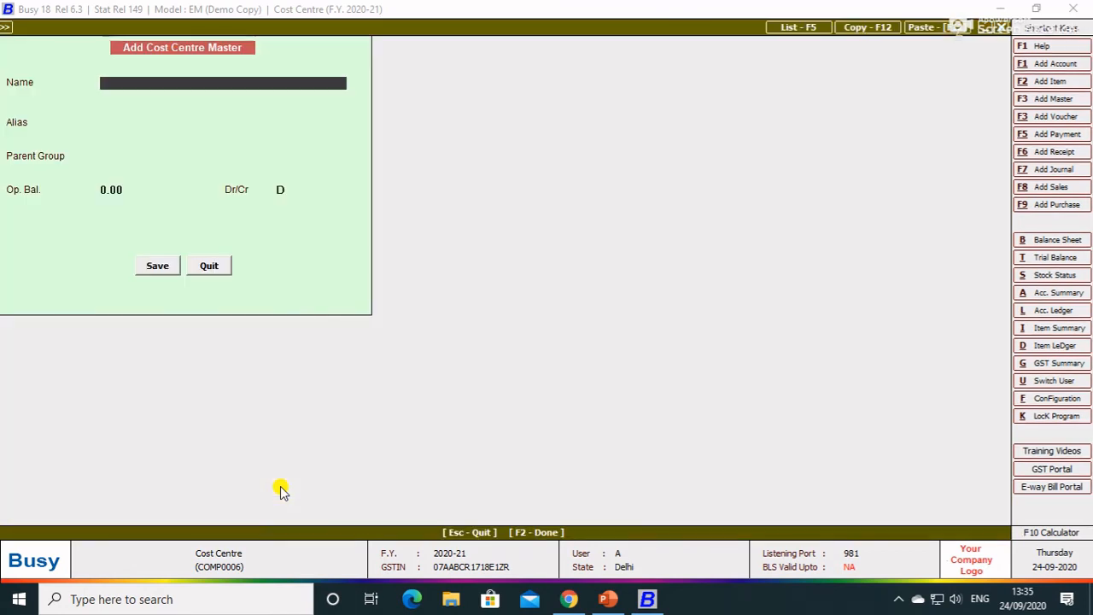
pyautogui.write('2ND FLOOR')
pyautogui.press('Return')
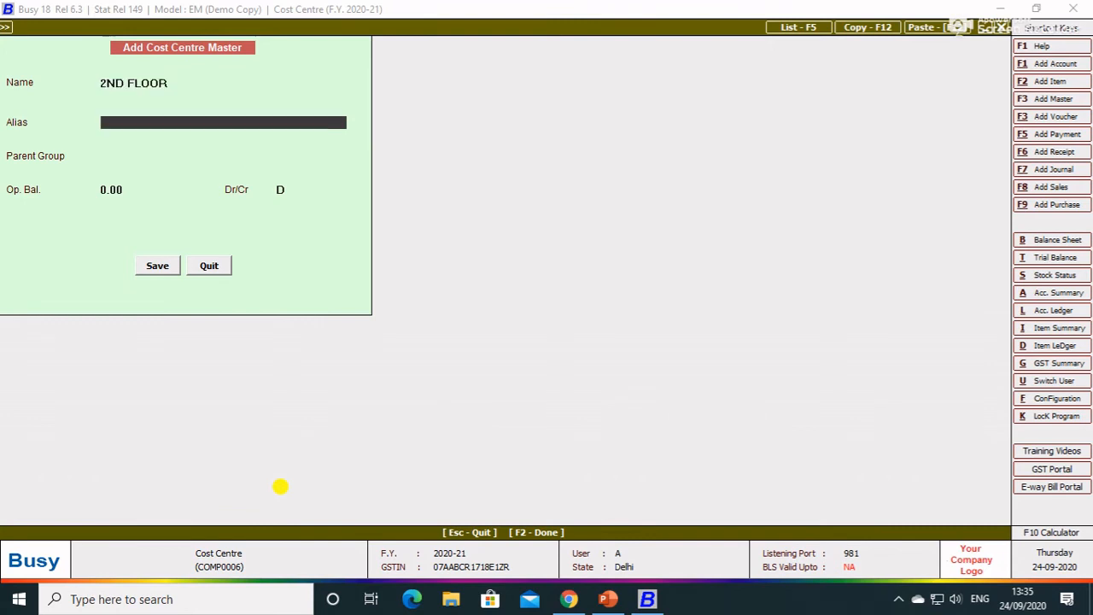
pyautogui.press('Return')
pyautogui.press('Return')
pyautogui.press('Return')
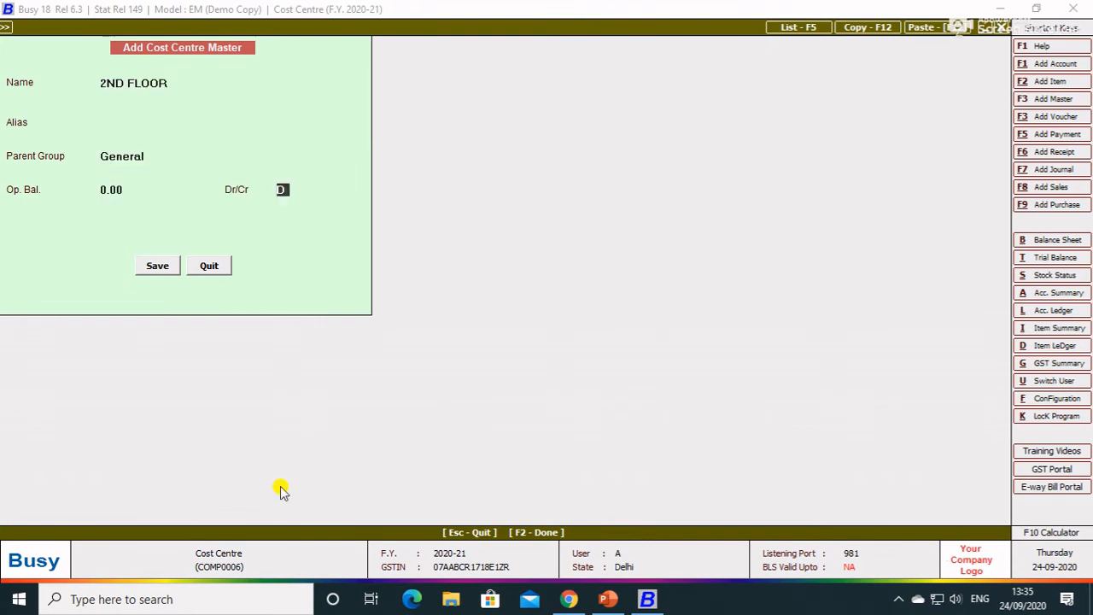
pyautogui.press('Return')
pyautogui.press('Return')
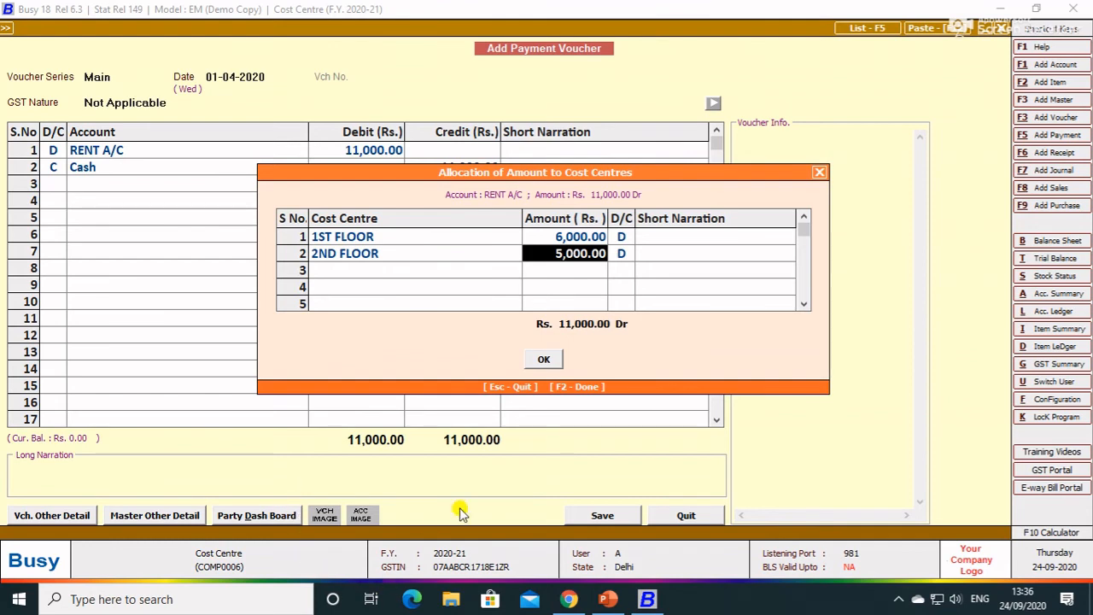
# - Accept the allocation with 5,000 for 2ND FLOOR, save the payment voucher and leave voucher entry
pyautogui.click(544, 357)
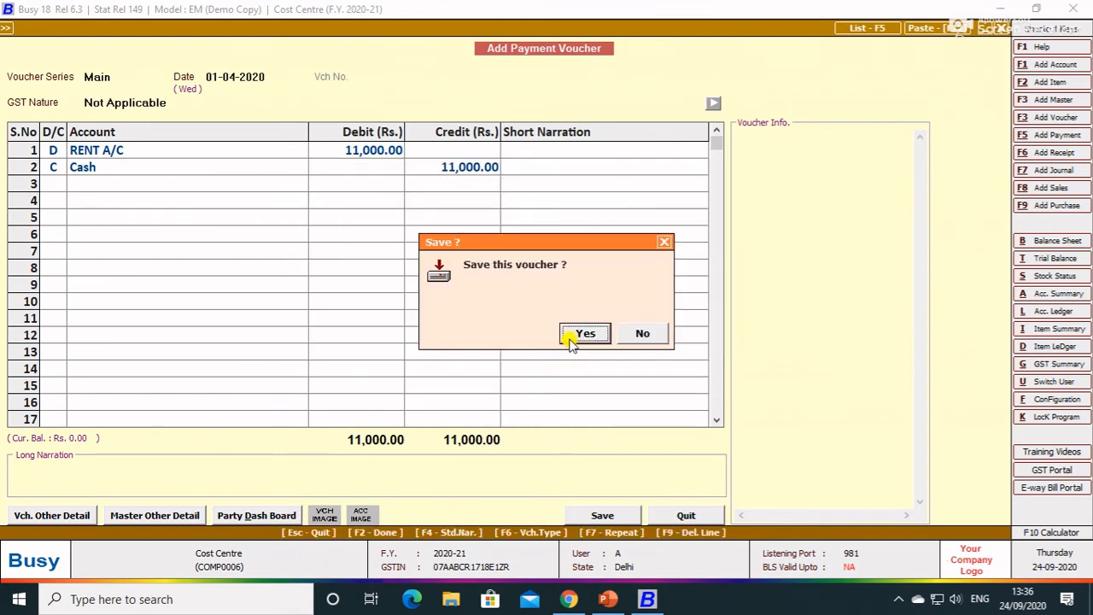
pyautogui.click(571, 338)
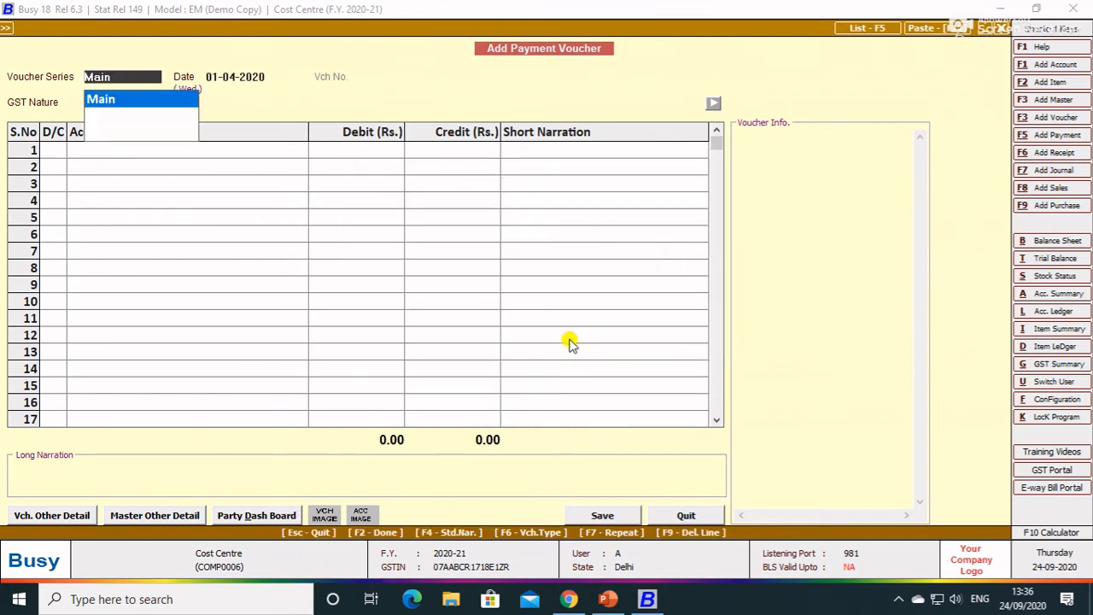
pyautogui.press('Return')
pyautogui.press('Escape')
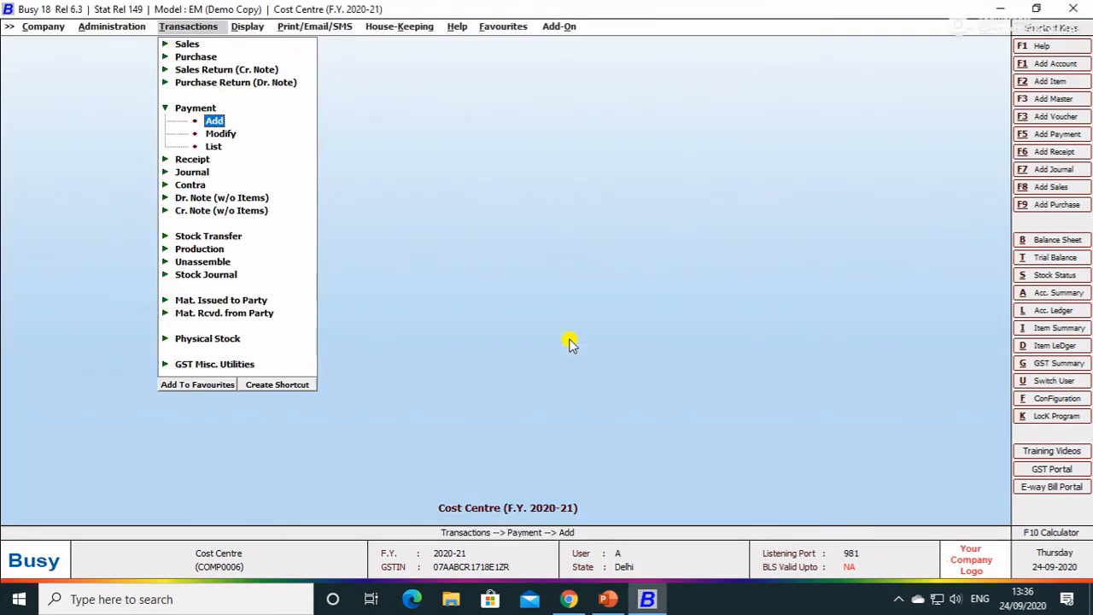
# - Bring up the list of available cost centre reports
pyautogui.press('Escape')
pyautogui.press('Right')
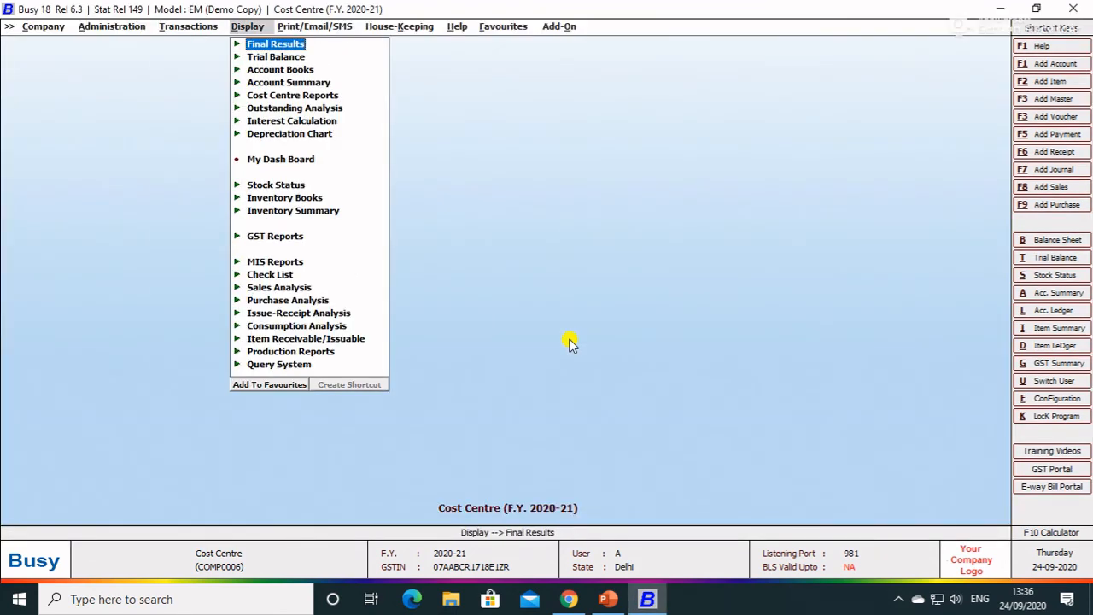
pyautogui.press('Down')
pyautogui.press('Down')
pyautogui.press('Down')
pyautogui.press('Down')
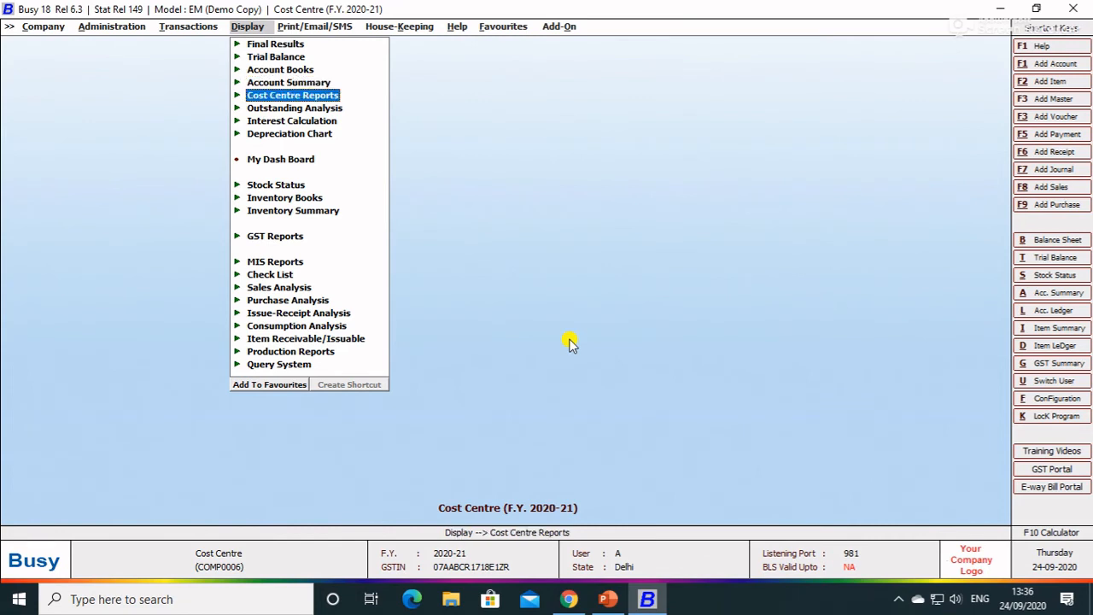
pyautogui.press('Return')
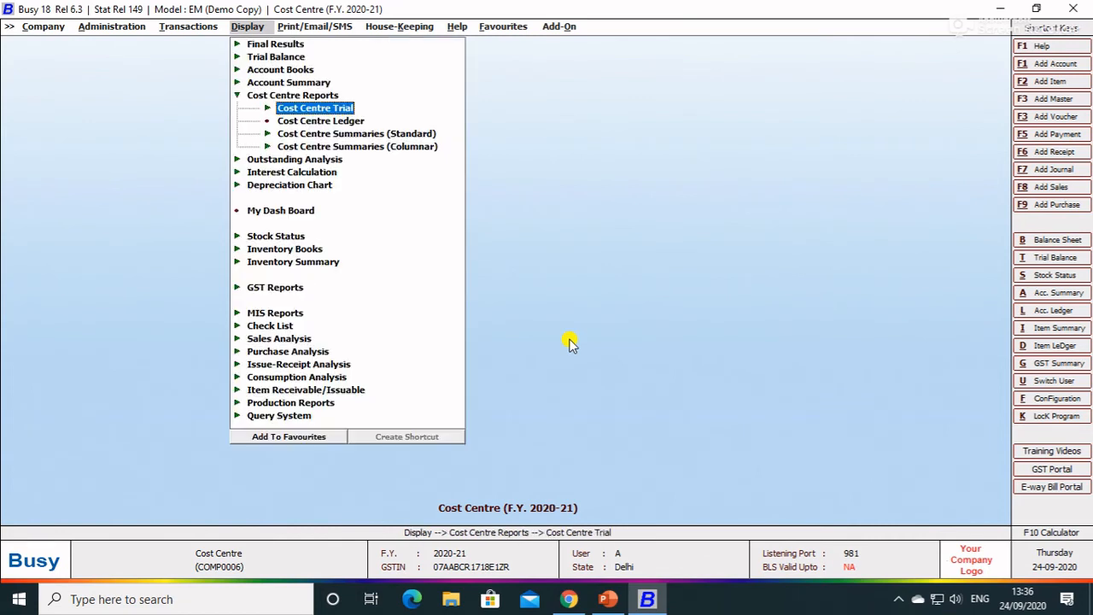
# - Look through the cost centre report types and open Cost Centre - Account Summary from the standard summaries
pyautogui.press('Down')
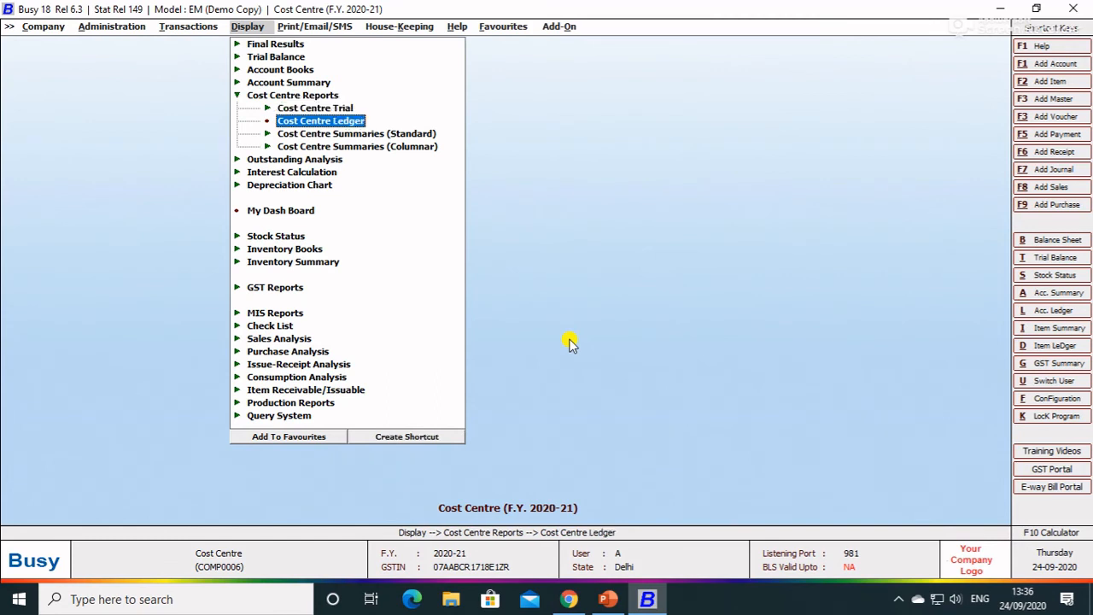
pyautogui.press('Up')
pyautogui.press('Down')
pyautogui.press('Down')
pyautogui.press('Down')
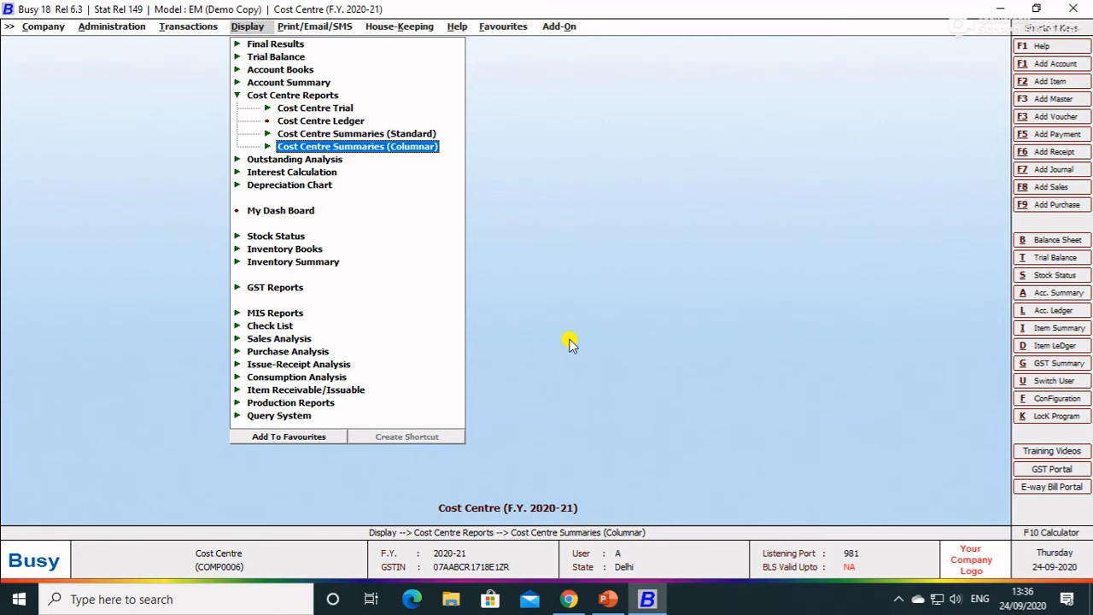
pyautogui.press('Up')
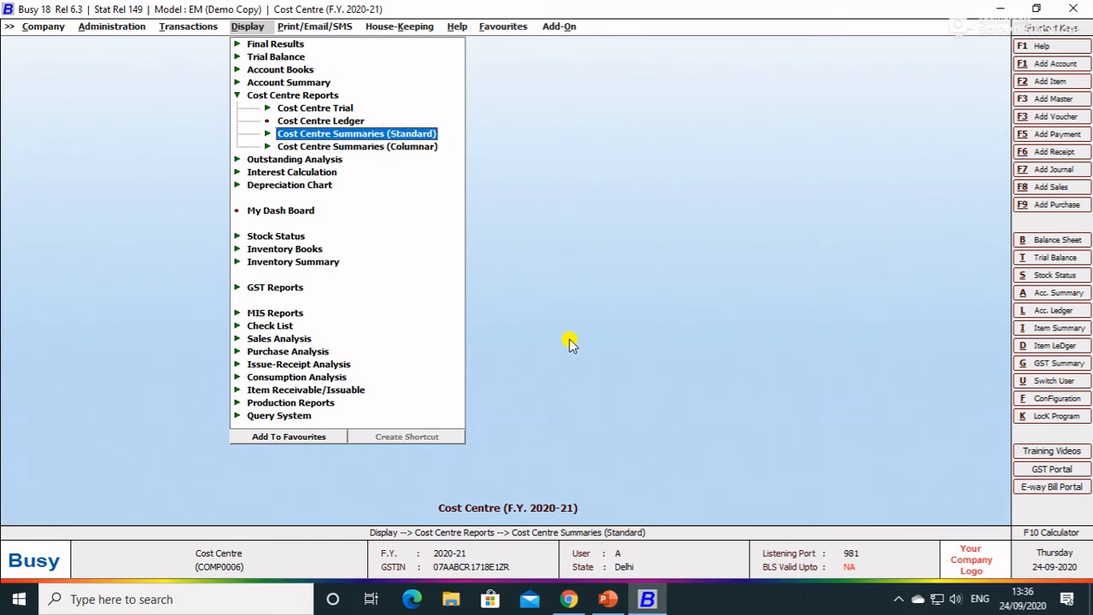
pyautogui.press('Return')
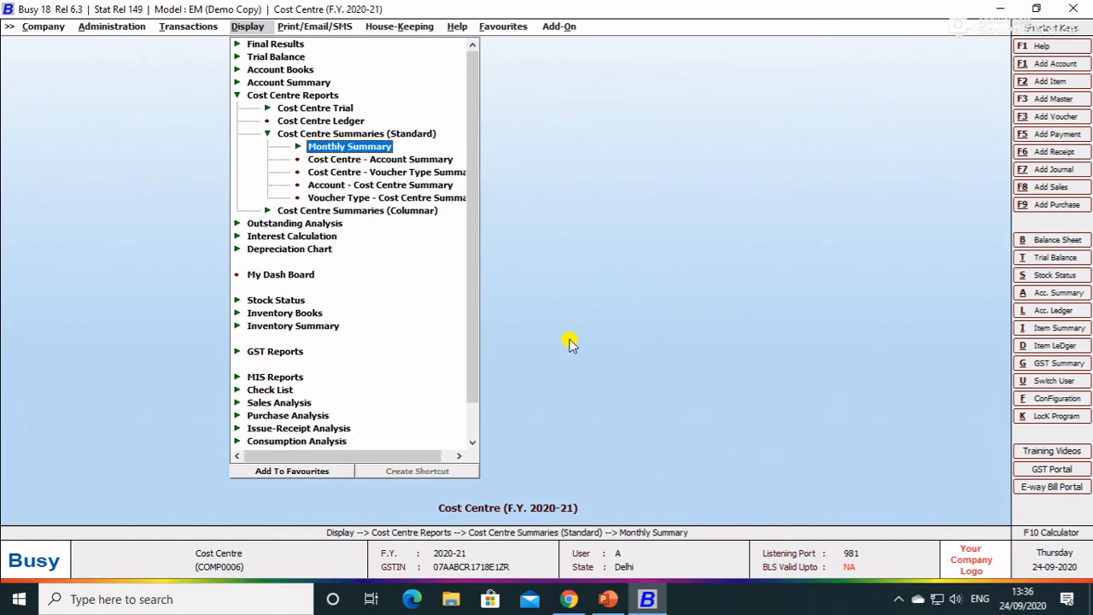
pyautogui.press('Down')
pyautogui.press('Return')
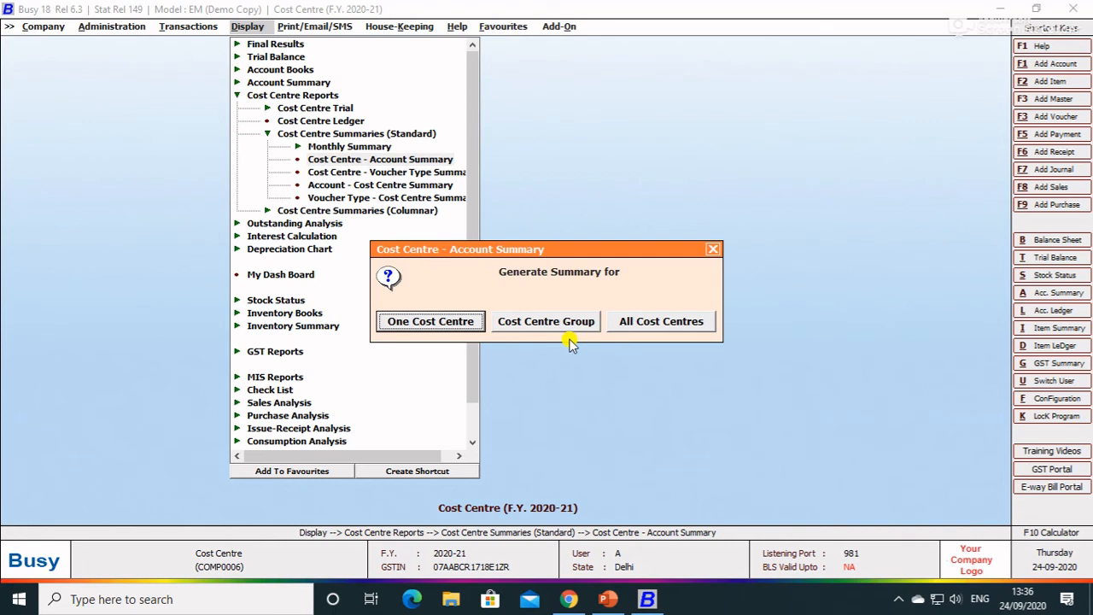
# - Request the account summary for one cost centre and select 1ST FLOOR
pyautogui.press('Right')
pyautogui.press('Left')
pyautogui.press('Escape')
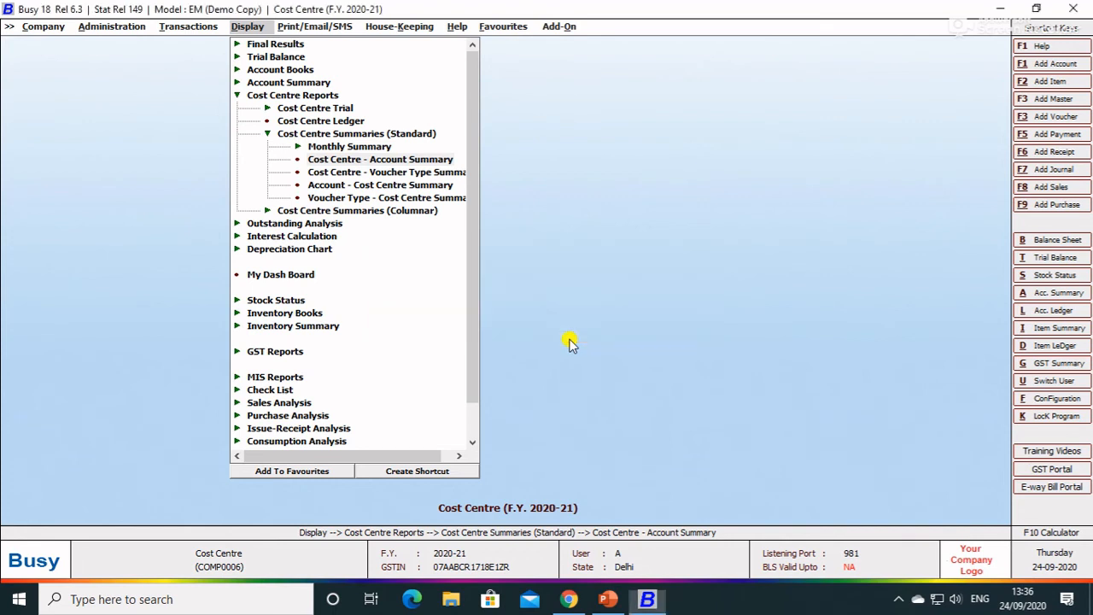
pyautogui.press('Return')
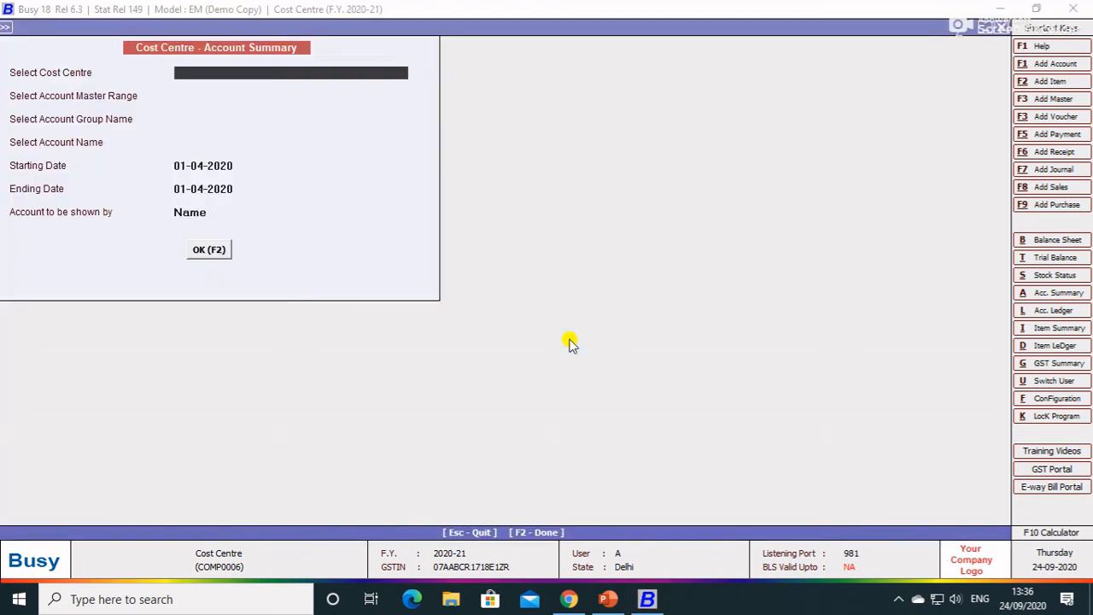
pyautogui.write('S')
pyautogui.press('Return')
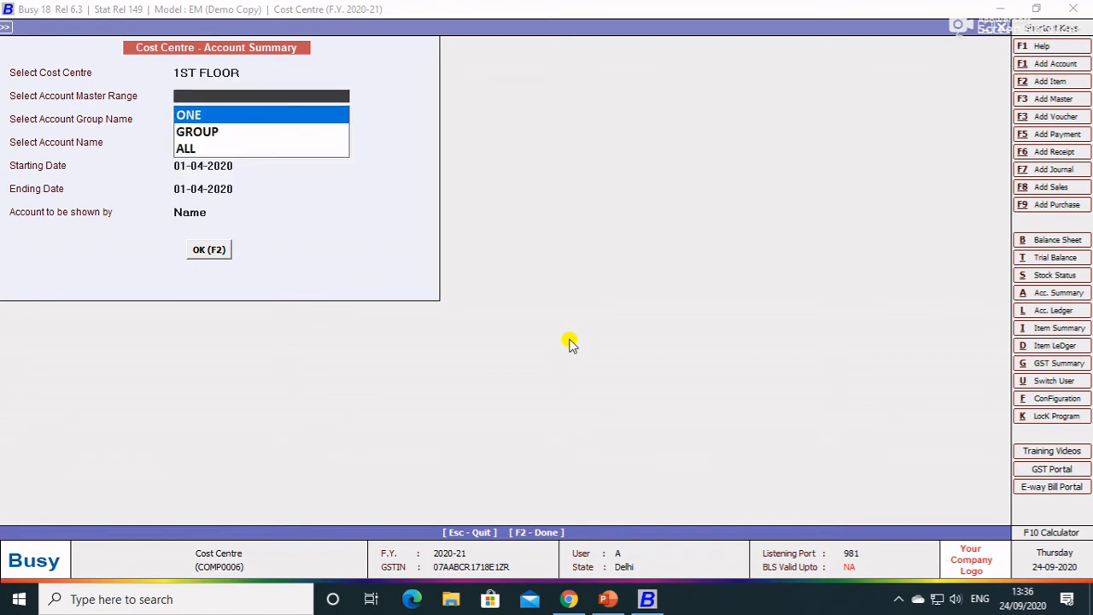
# - Generate the 1ST FLOOR summary for ALL accounts, dated 01-04-2020 and shown by name, then close it after viewing
pyautogui.press('Down')
pyautogui.press('Down')
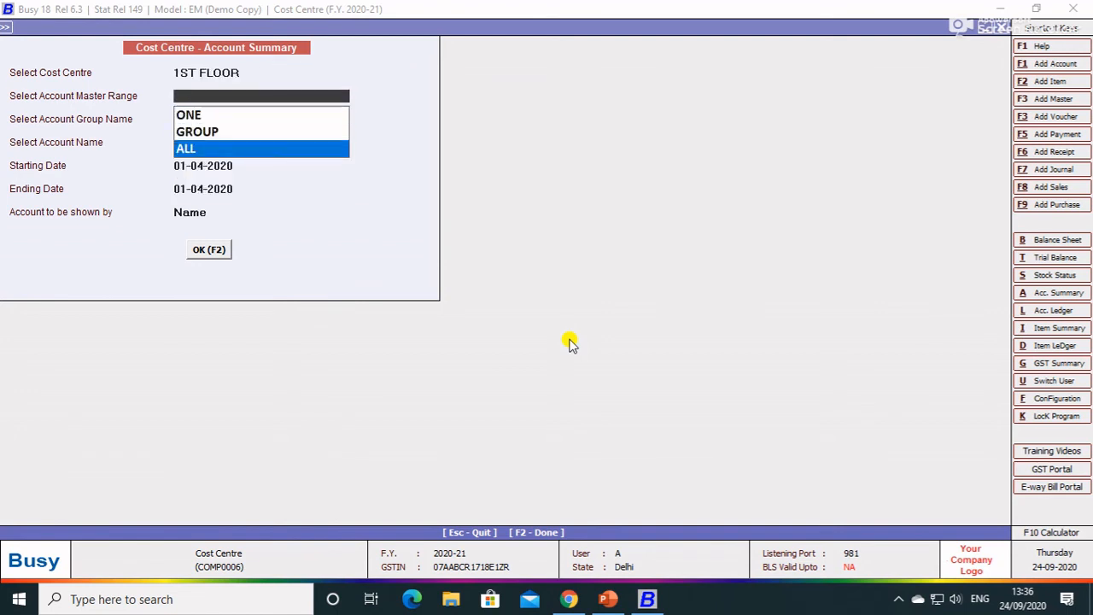
pyautogui.press('Return')
pyautogui.press('Return')
pyautogui.press('Return')
pyautogui.press('Return')
pyautogui.press('Return')
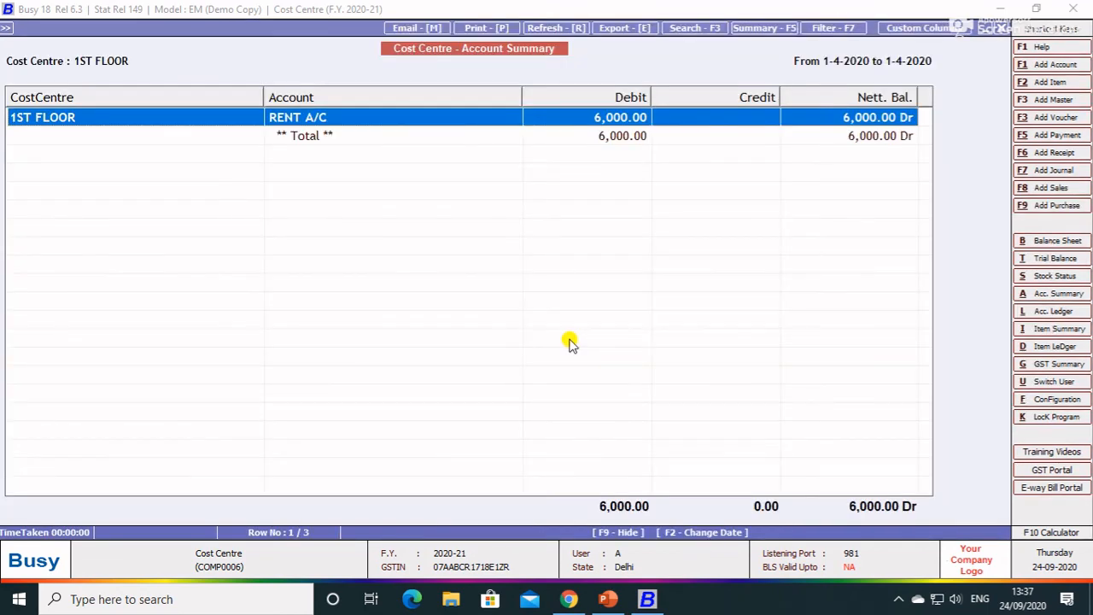
pyautogui.press('Escape')
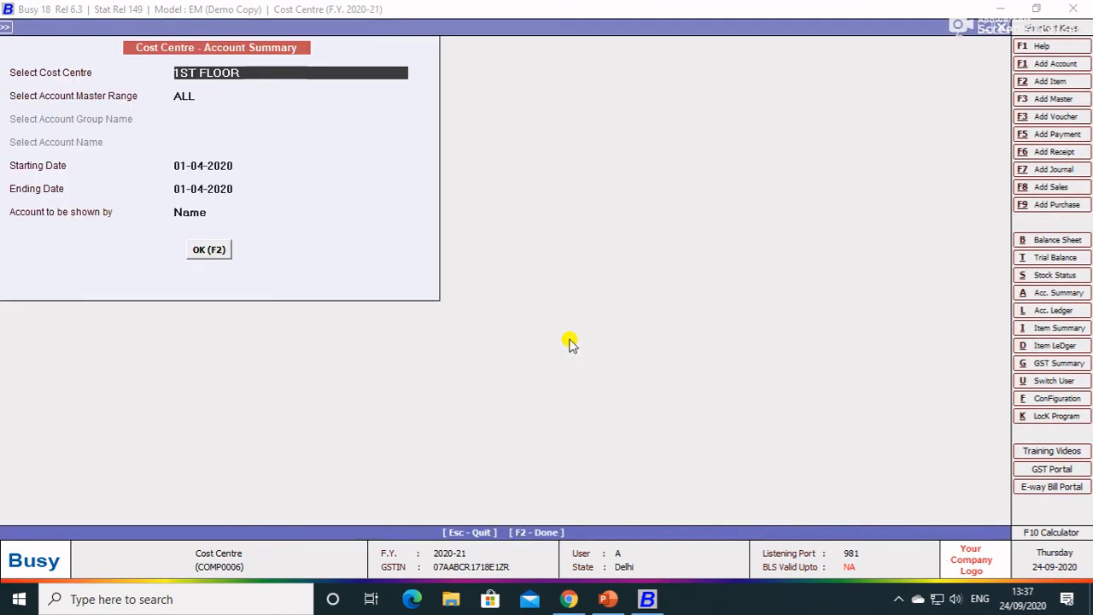
pyautogui.press('Escape')
pyautogui.press('Escape')
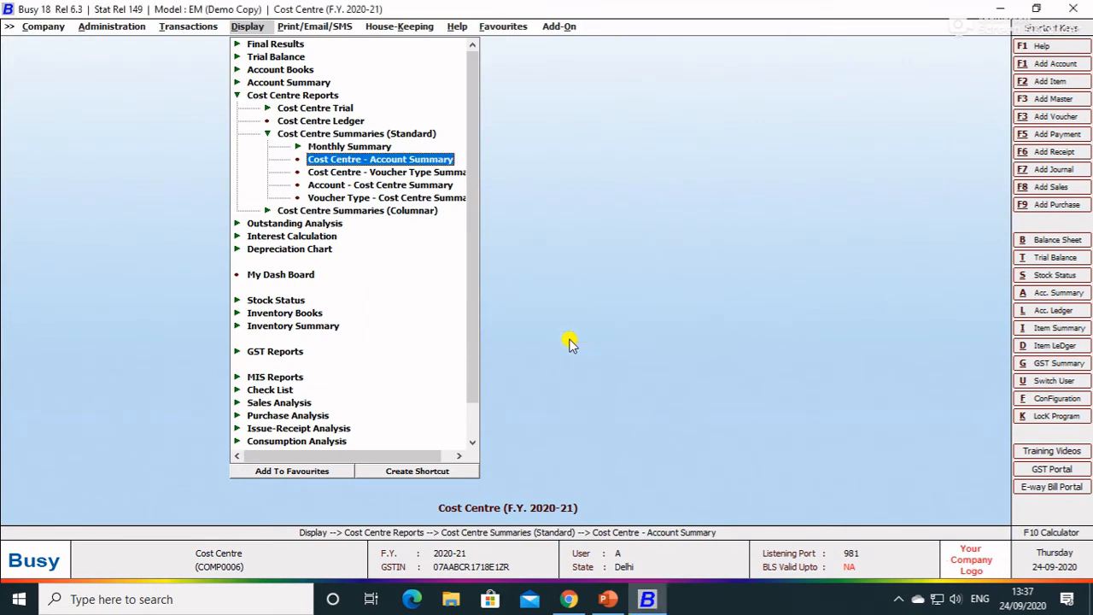
# - Open the horizontal cost centre Monthly Summary for a cost centre group
pyautogui.press('Up')
pyautogui.press('Return')
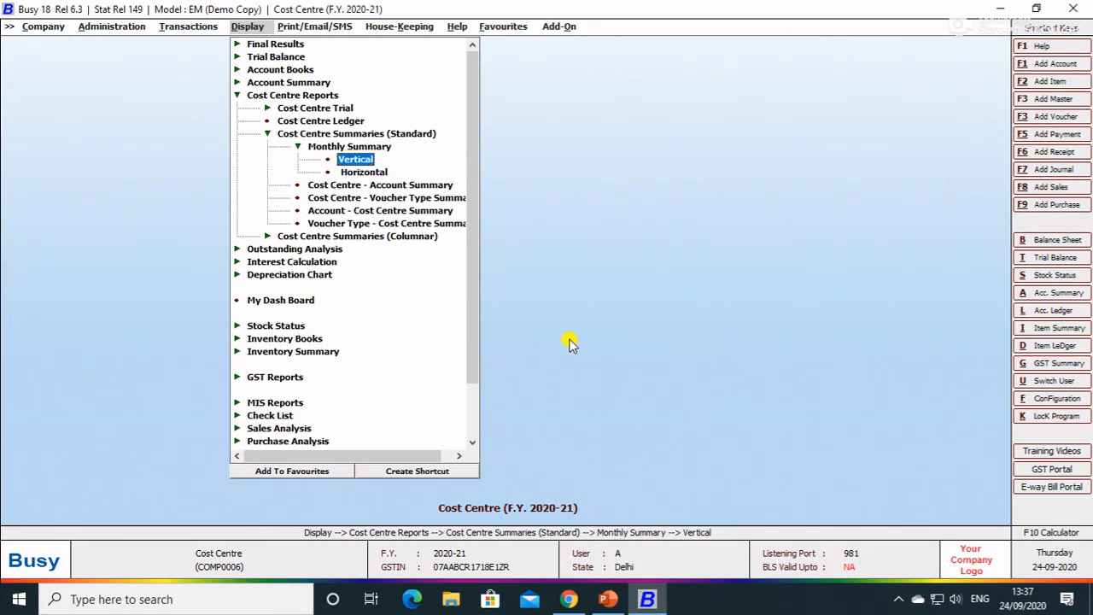
pyautogui.press('Down')
pyautogui.press('Return')
pyautogui.press('Return')
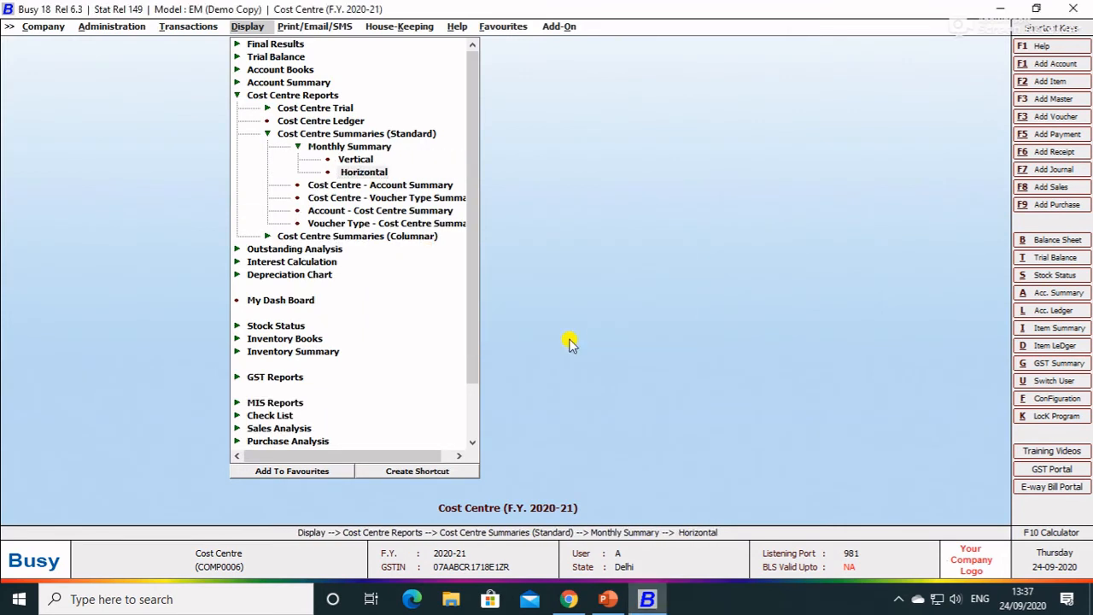
pyautogui.press('space')
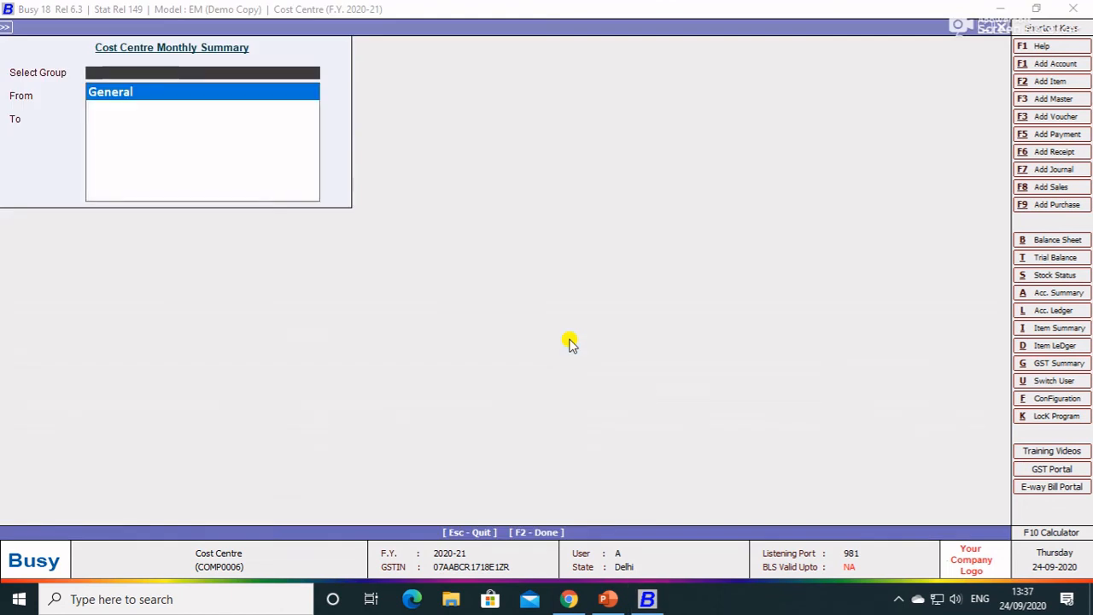
# - Generate the monthly summary of the General group for April only, and close it after reviewing both floors
pyautogui.press('Escape')
pyautogui.press('space')
pyautogui.press('Return')
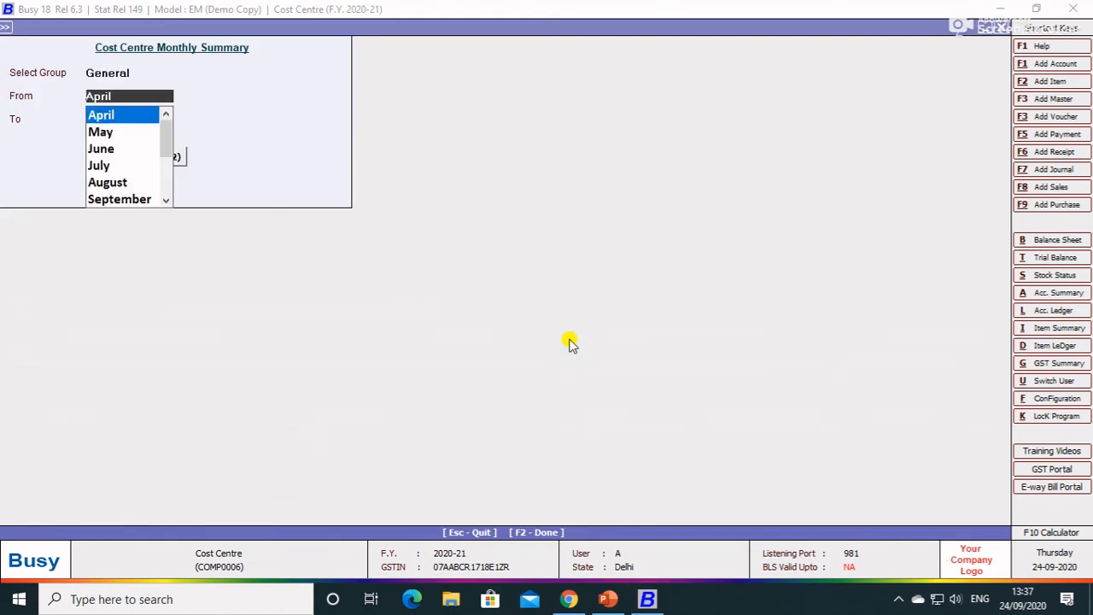
pyautogui.press('Return')
pyautogui.press('Return')
pyautogui.press('F2')
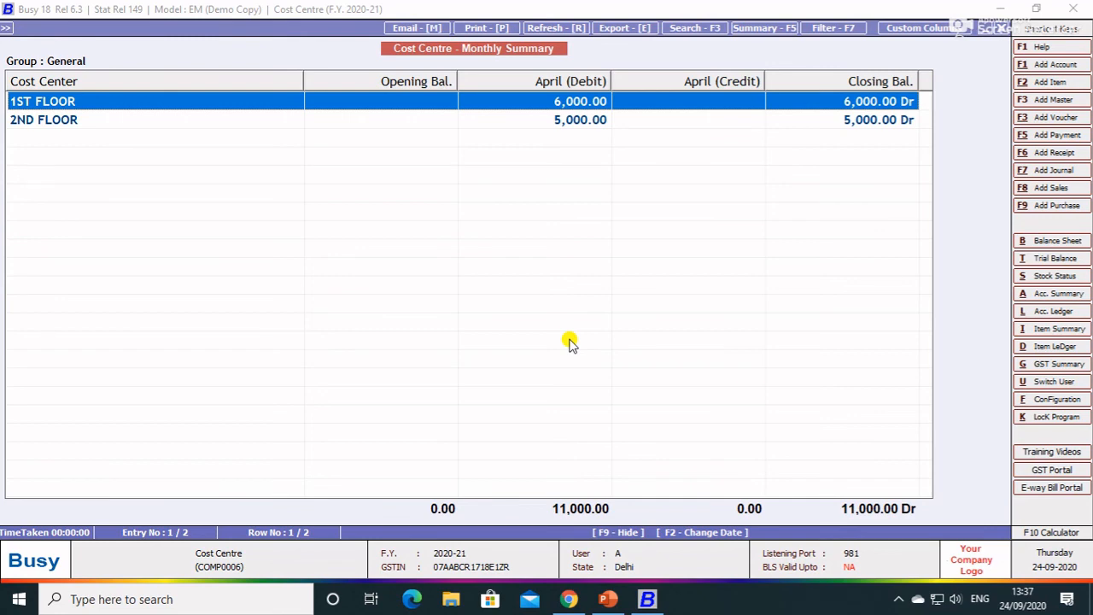
pyautogui.press('Escape')
pyautogui.press('Escape')
pyautogui.press('Escape')
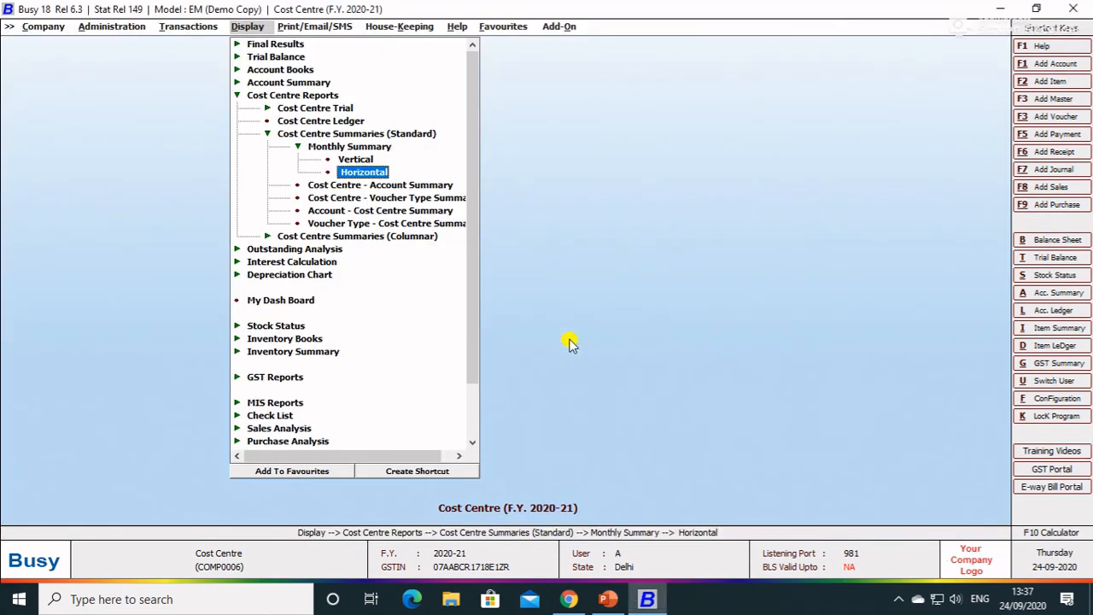
# - Leave the cost centre reports and return to the payment transactions
pyautogui.press('Escape')
pyautogui.press('Escape')
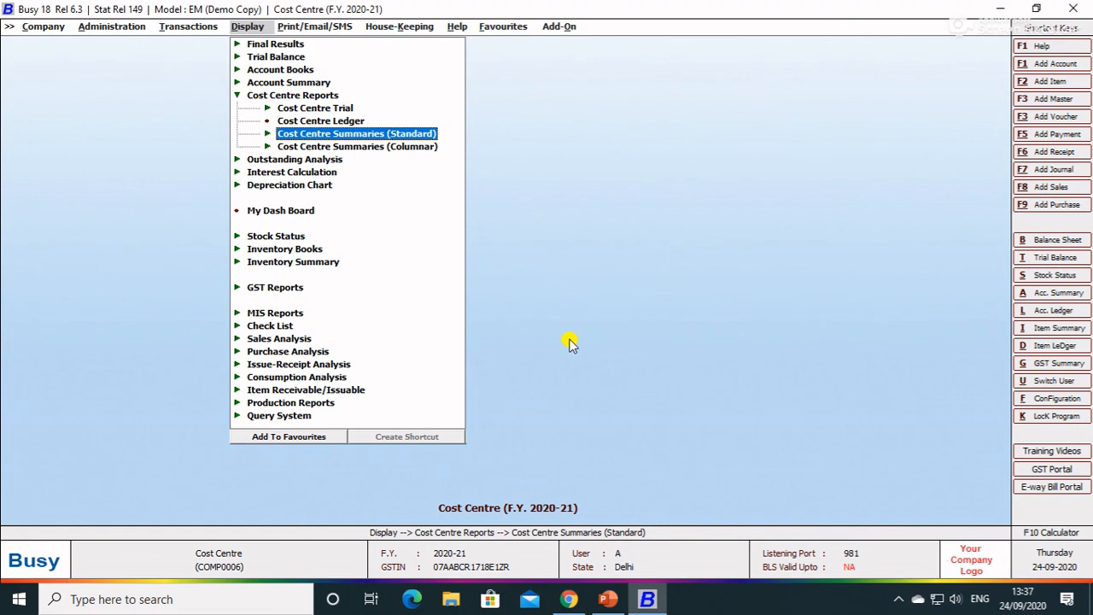
pyautogui.press('Escape')
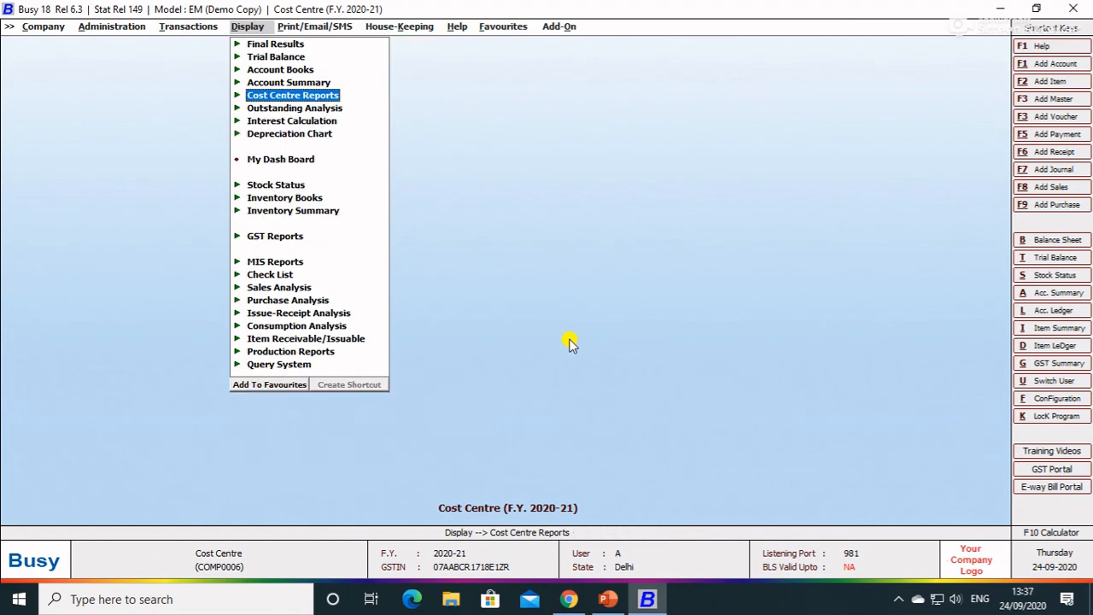
pyautogui.press('Left')
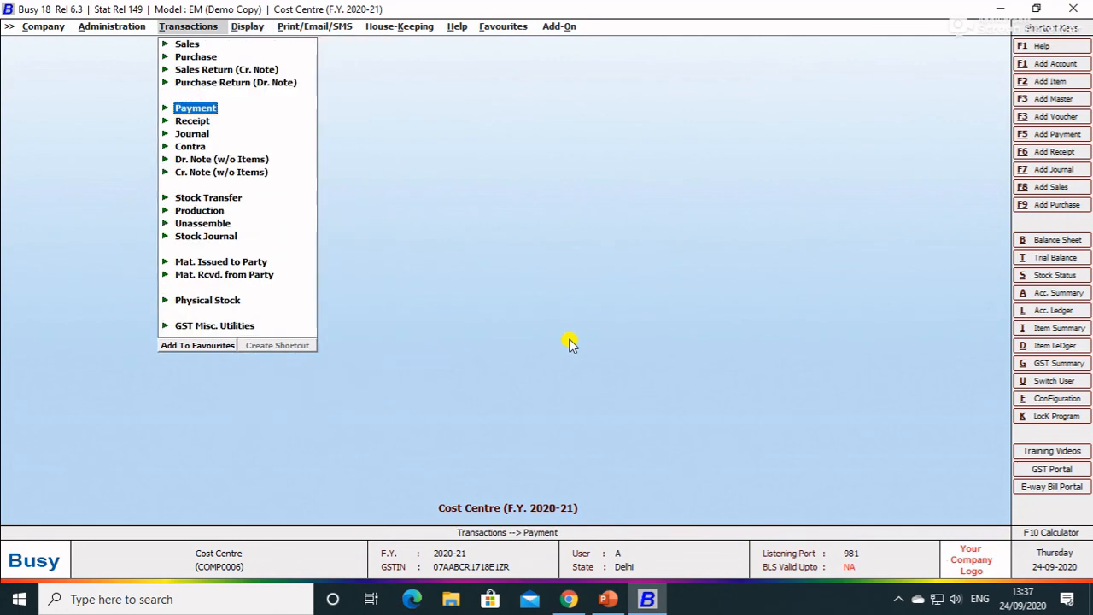